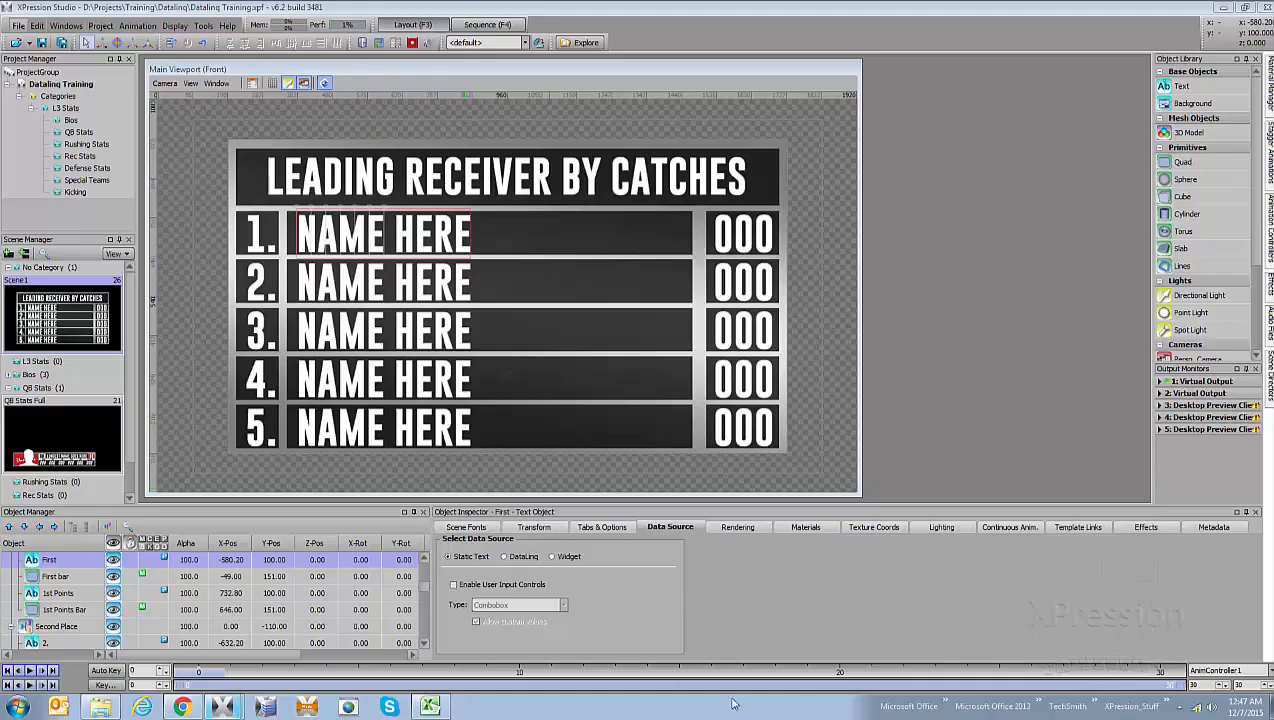
# - Check the receiving stats in the Excel roster, and set the first-place name text's data source to the Player Stats DataLinq
pyautogui.click(430, 706)
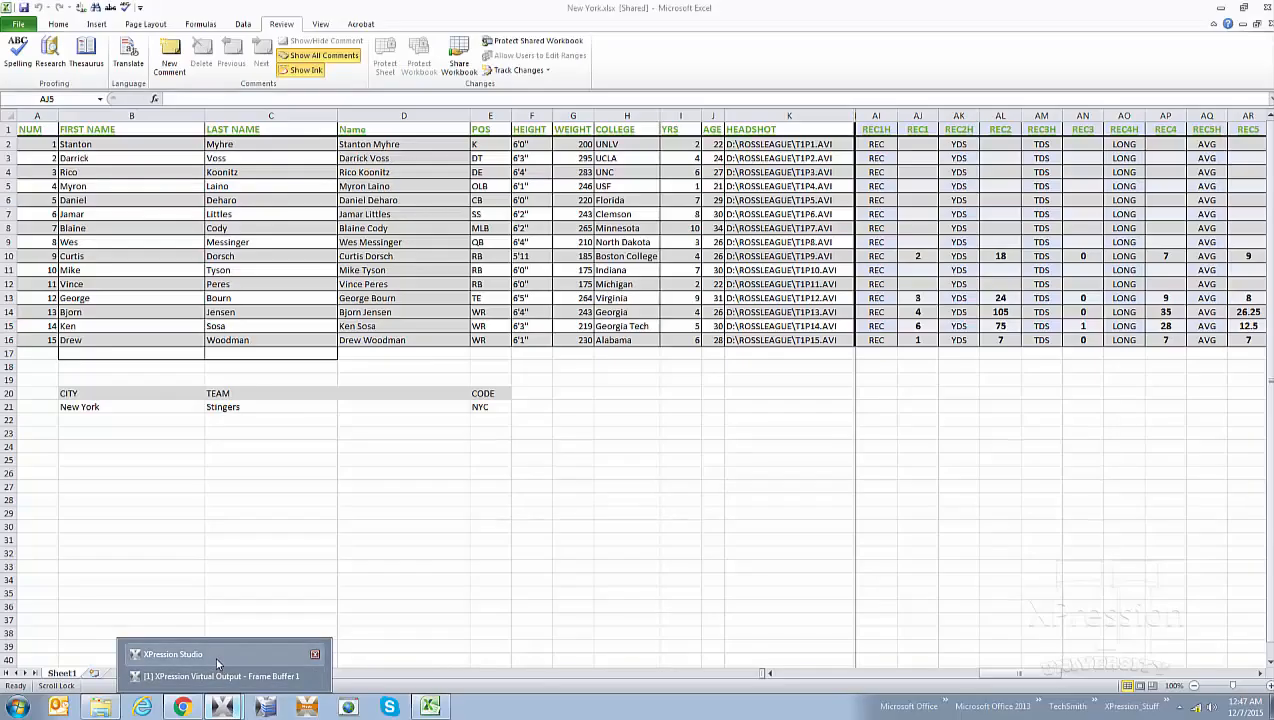
pyautogui.click(215, 657)
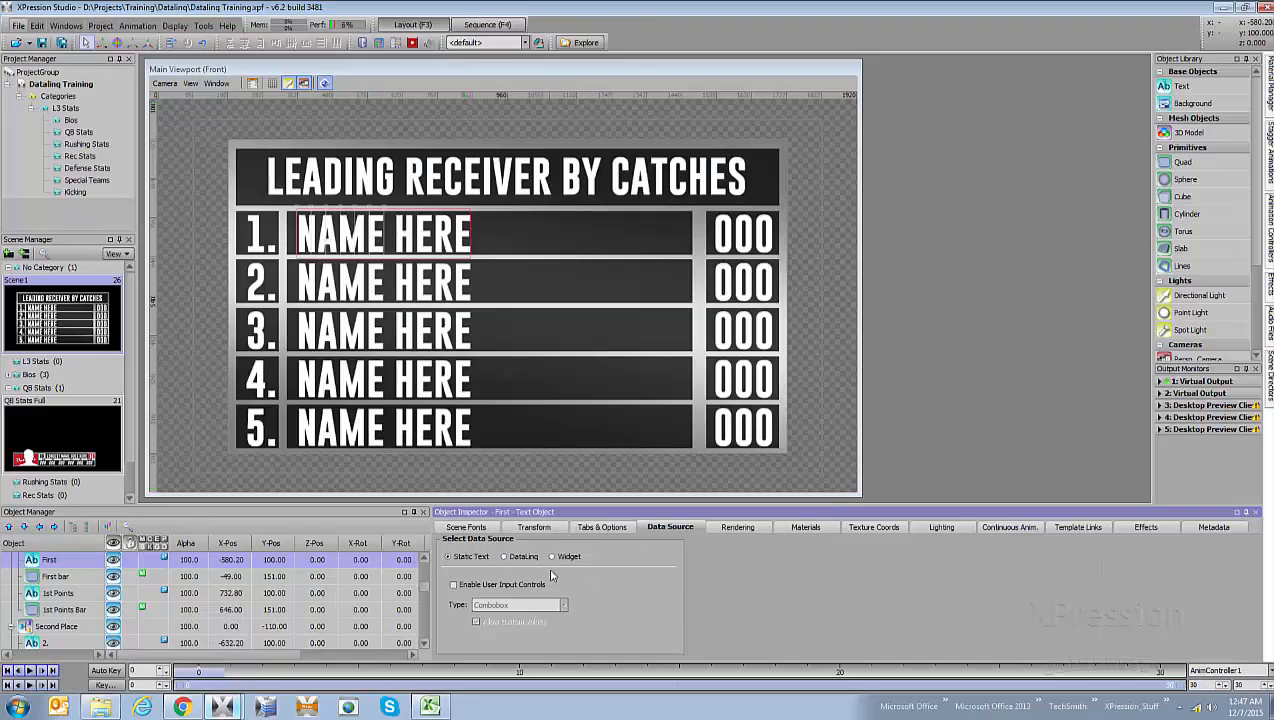
pyautogui.click(441, 244)
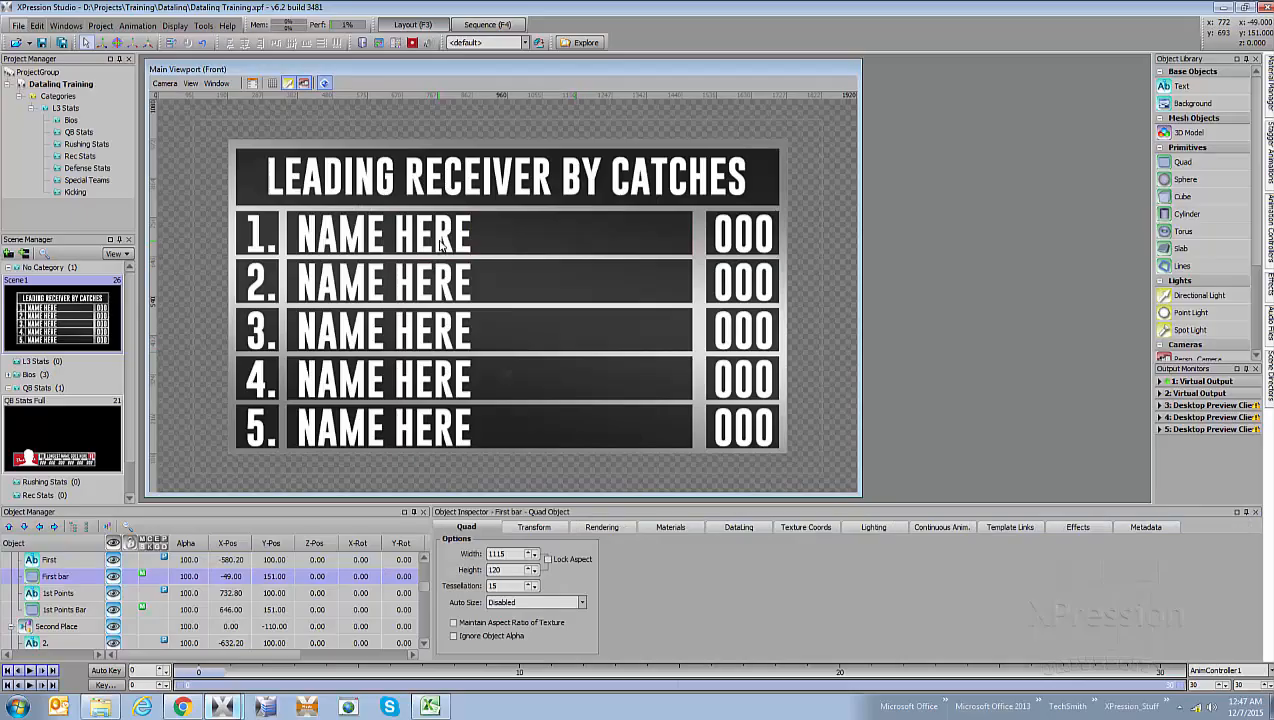
pyautogui.click(426, 242)
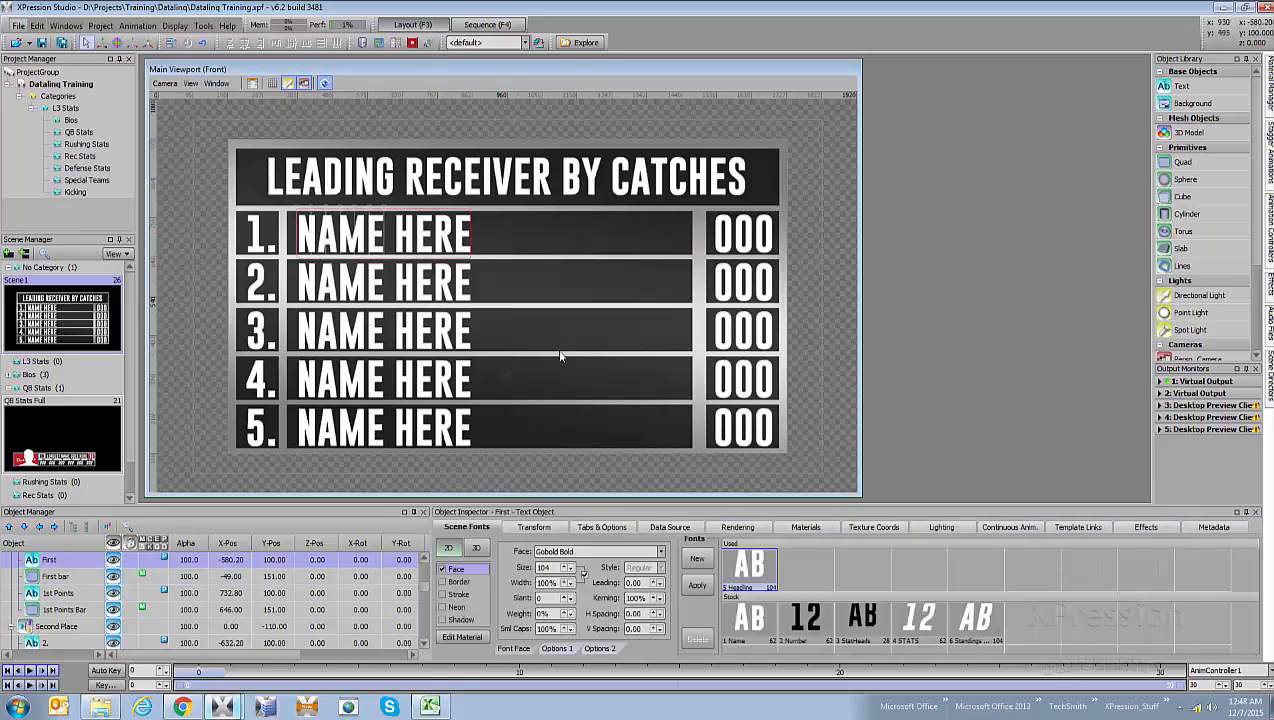
pyautogui.click(670, 527)
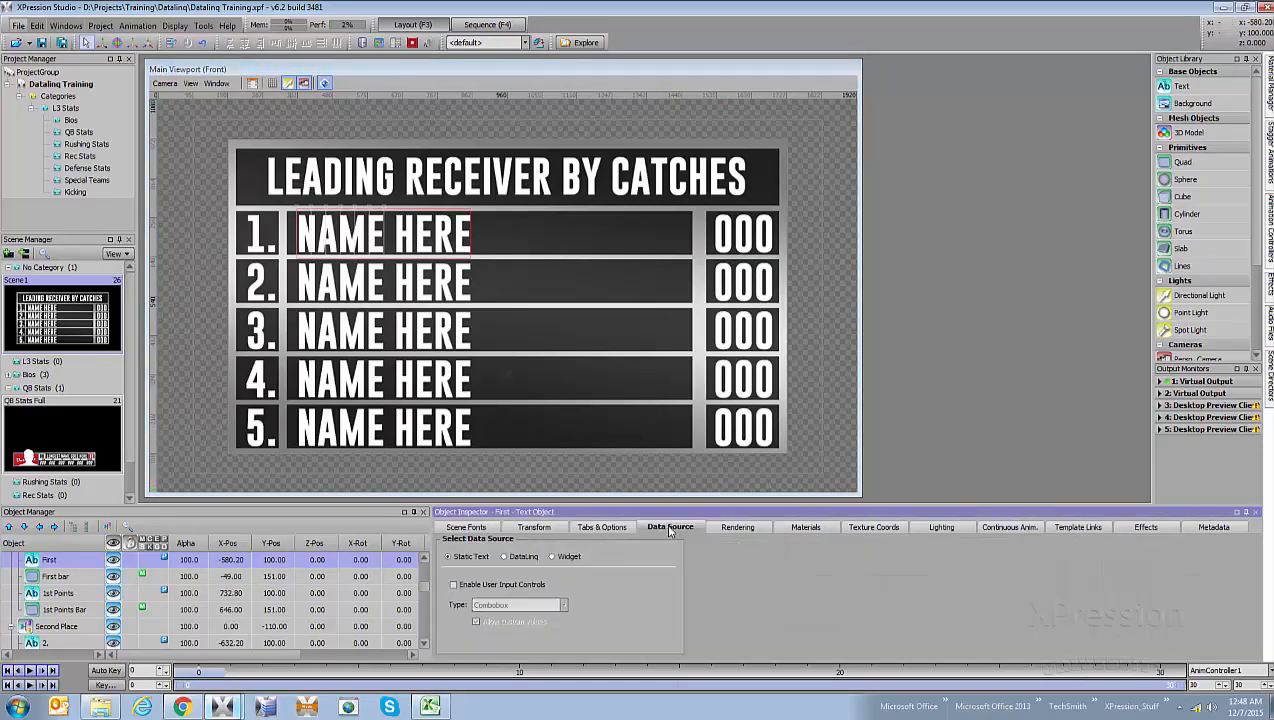
pyautogui.click(504, 558)
pyautogui.click(646, 643)
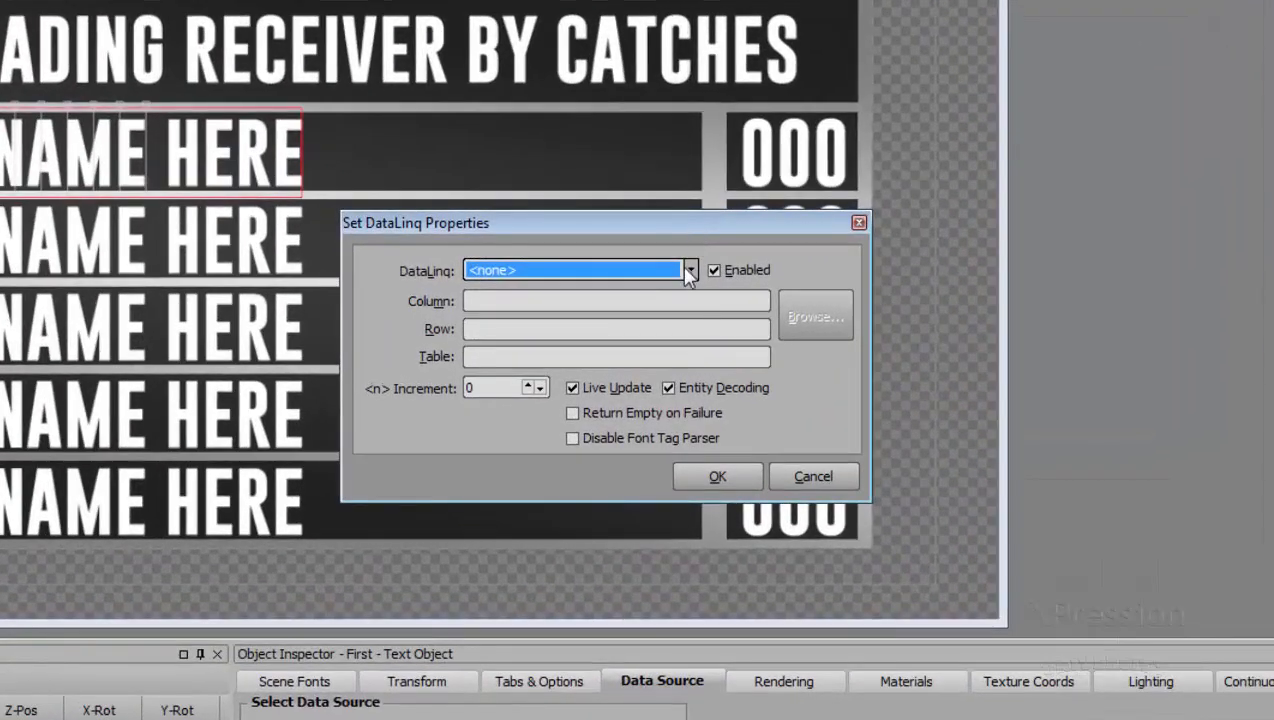
pyautogui.click(687, 289)
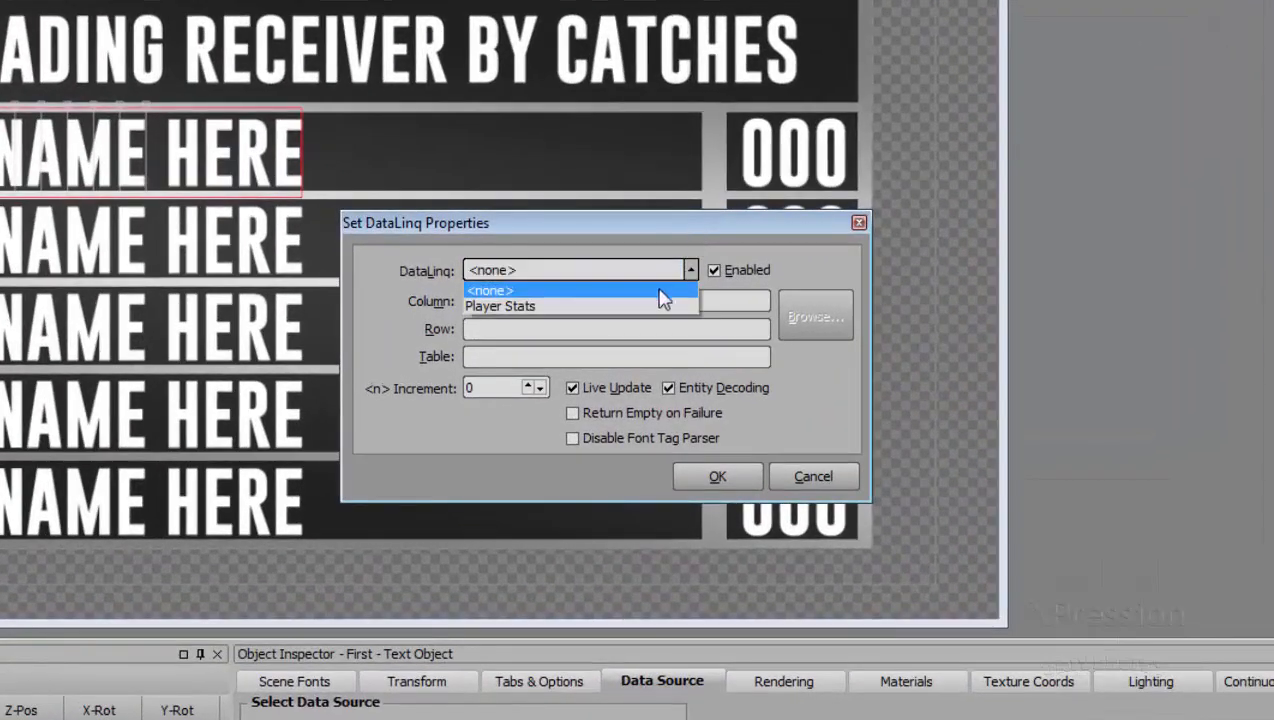
pyautogui.click(655, 306)
# - Browse the DataLinq fields and begin the table query with "SELECT * FROM" ahead of the Roster table name
pyautogui.click(815, 316)
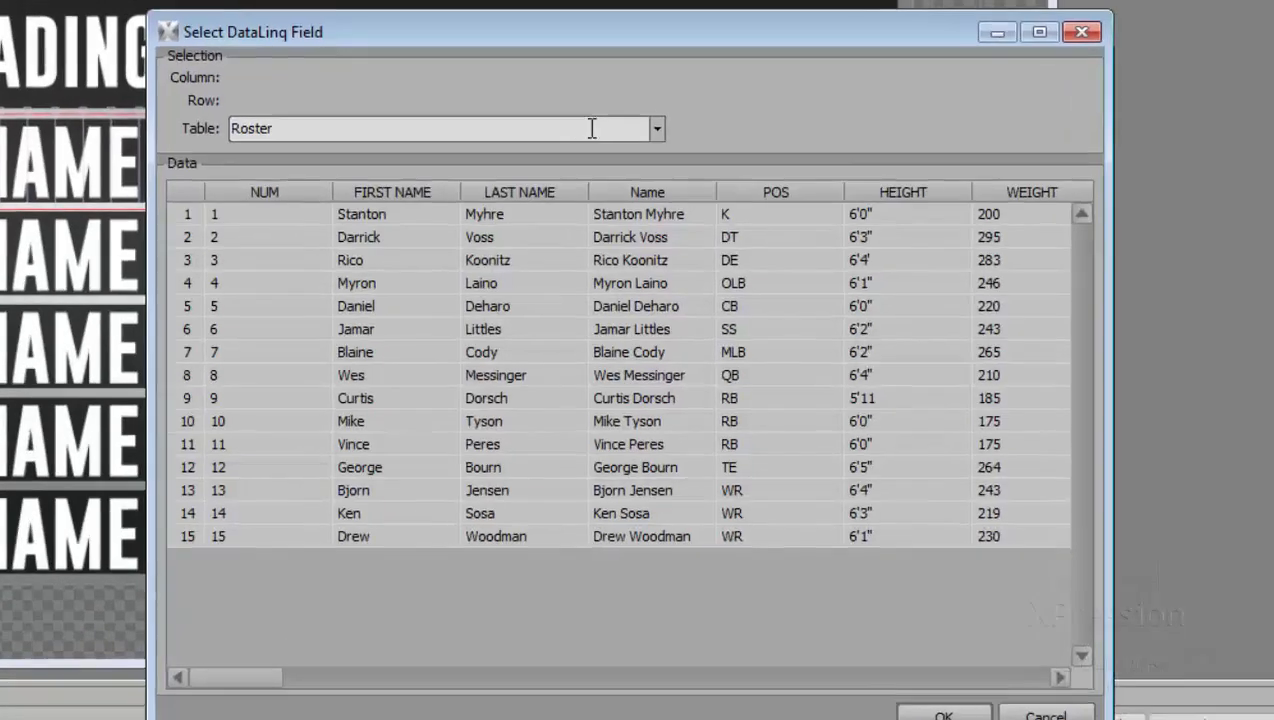
pyautogui.click(569, 119)
pyautogui.click(570, 118)
pyautogui.press('Left')
pyautogui.press('Left')
pyautogui.press('Left')
pyautogui.press('Left')
pyautogui.press('Left')
pyautogui.press('Left')
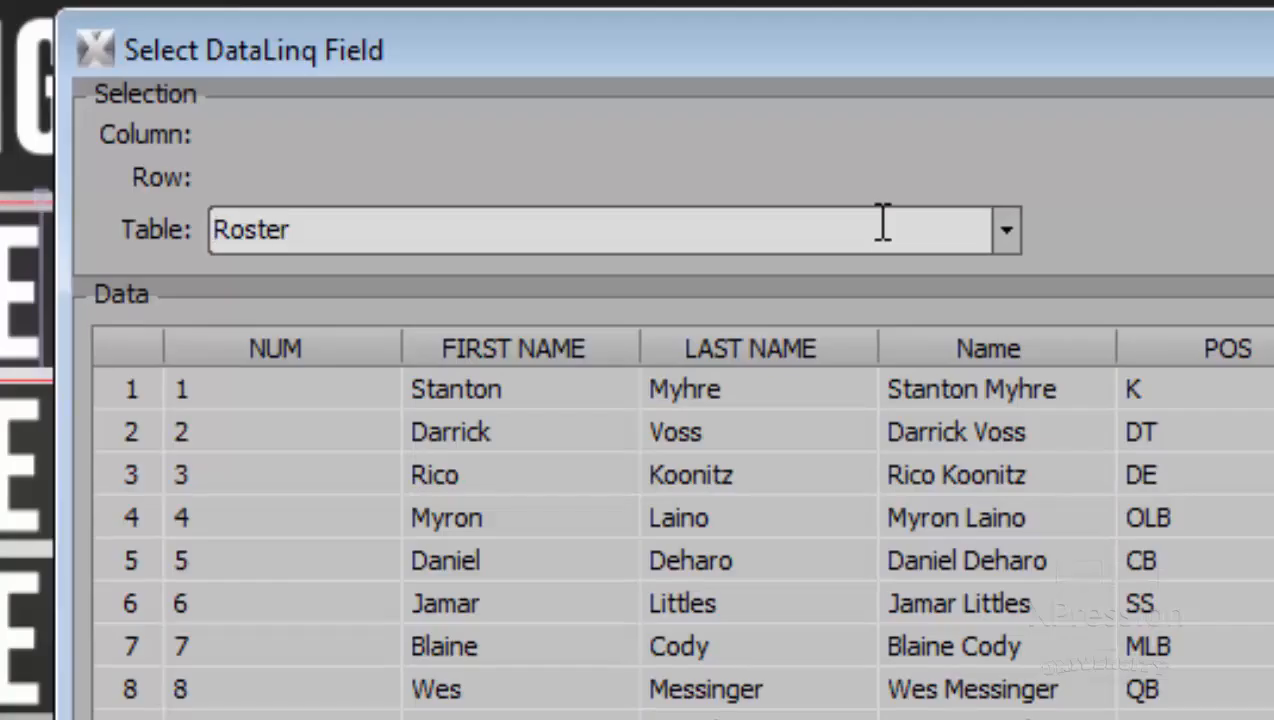
pyautogui.write('SELEC')
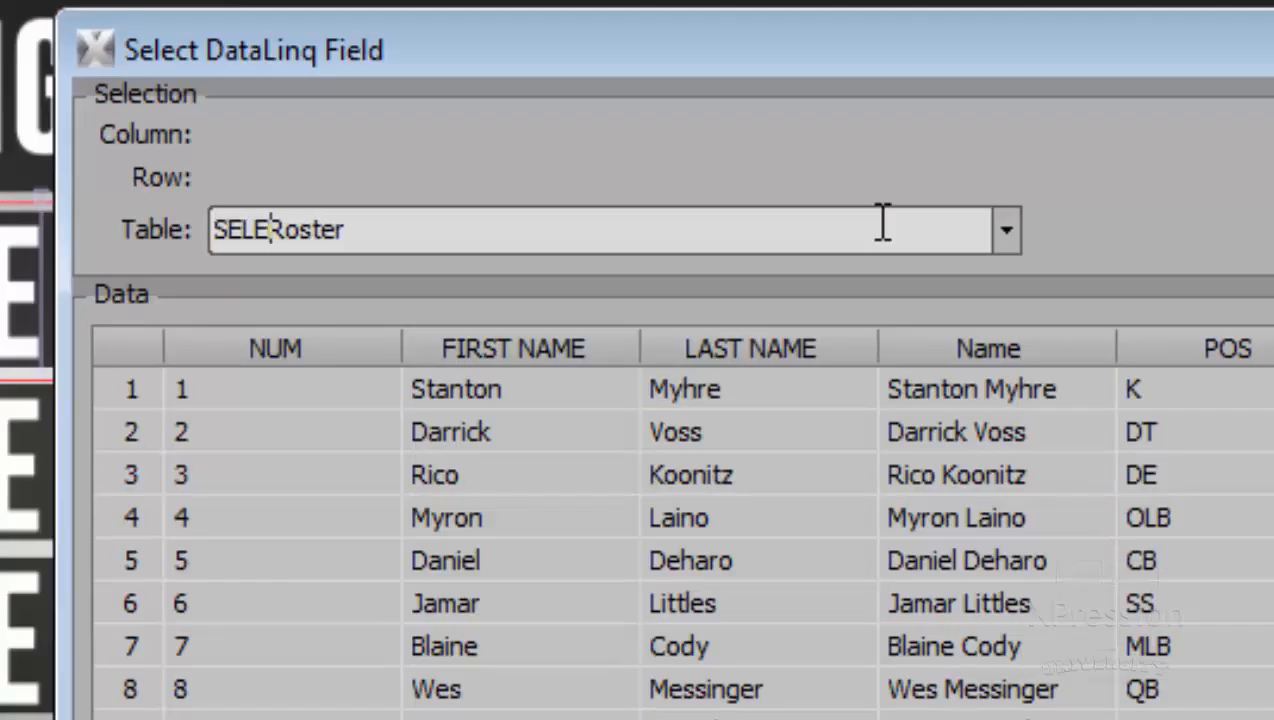
pyautogui.write('T * ')
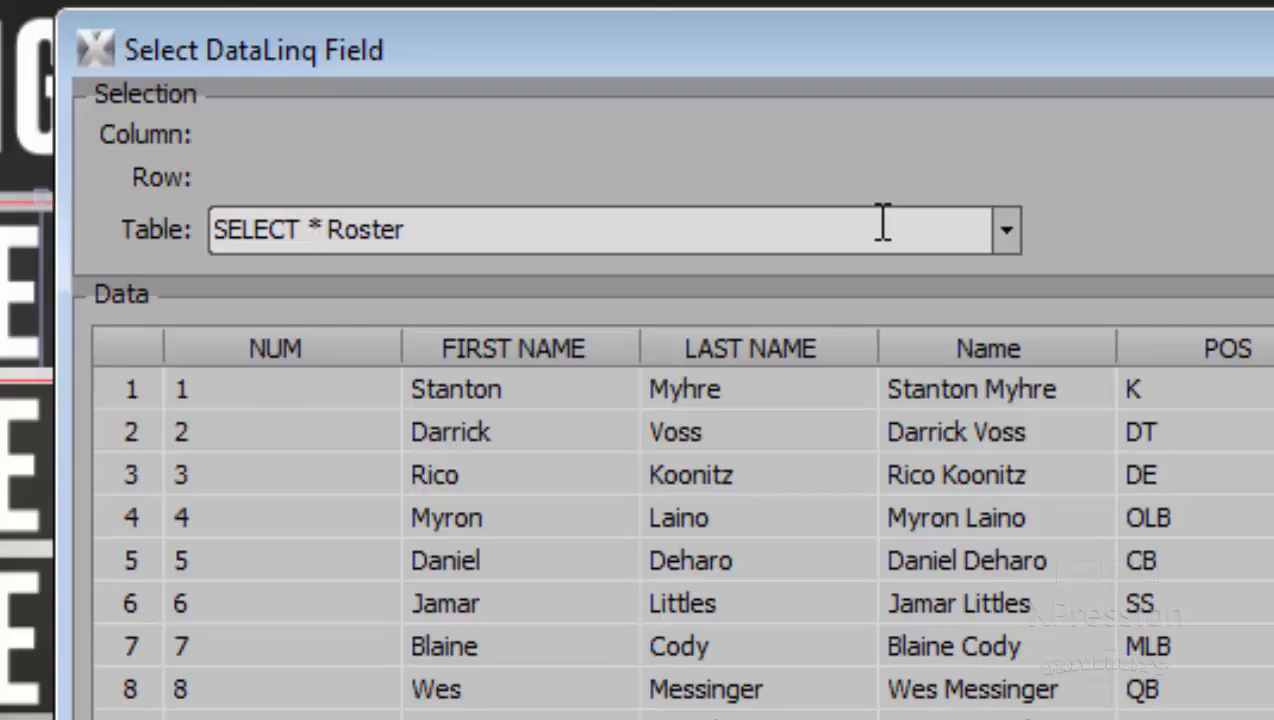
pyautogui.write('FROM')
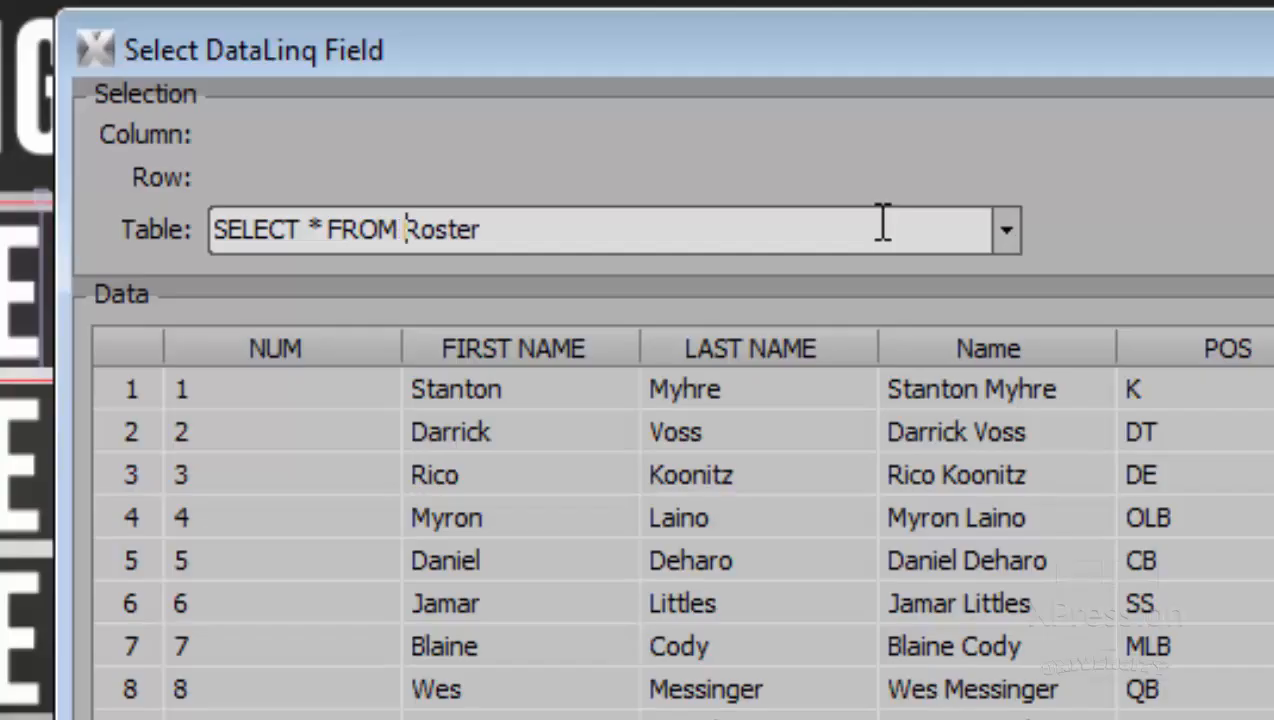
# - Append "ORDER BY REC1 DESC" to the Roster table query and run it
pyautogui.press('Right')
pyautogui.press('Right')
pyautogui.press('Right')
pyautogui.press('Right')
pyautogui.press('Right')
pyautogui.press('Right')
pyautogui.write('ORDER BY')
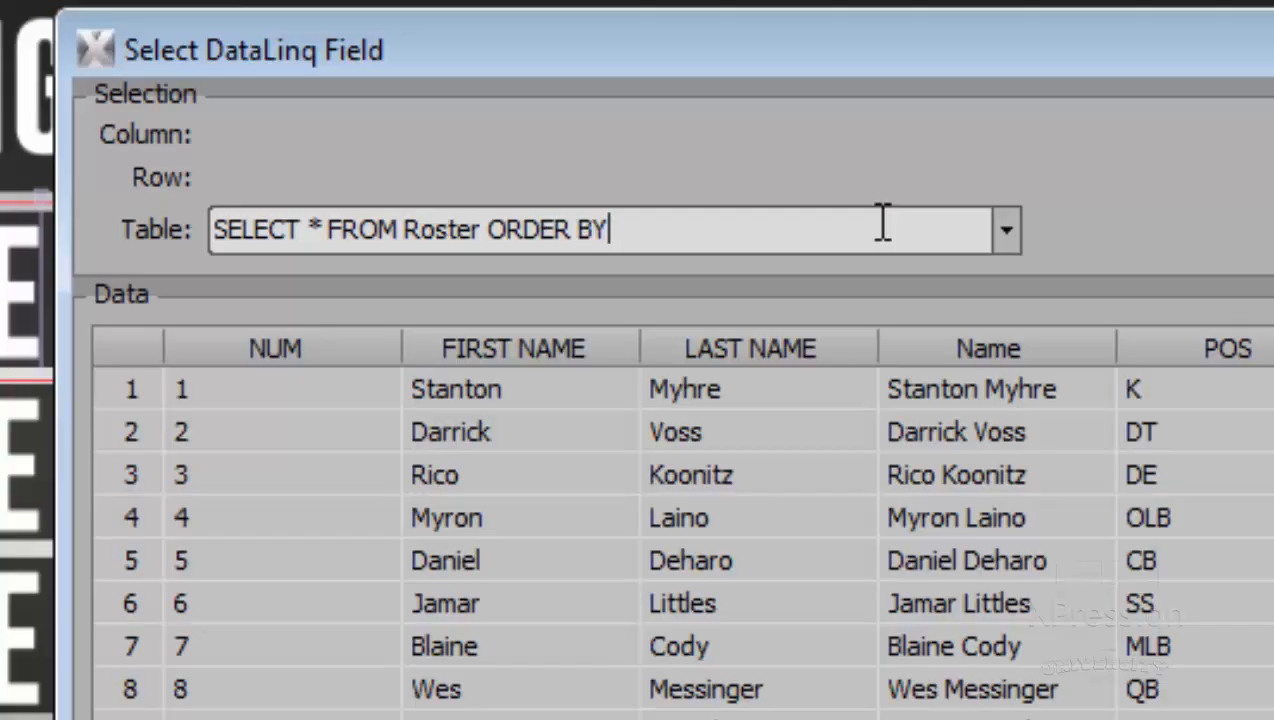
pyautogui.write(' REC1 DESC')
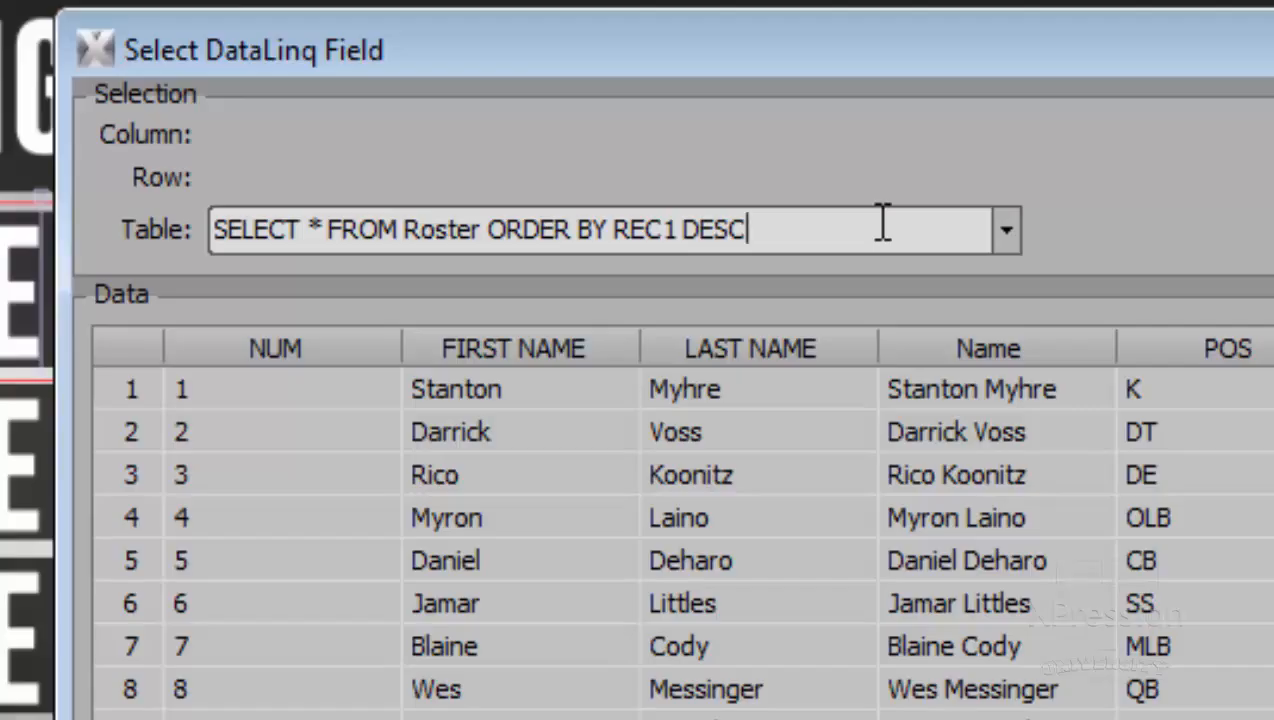
pyautogui.press('Return')
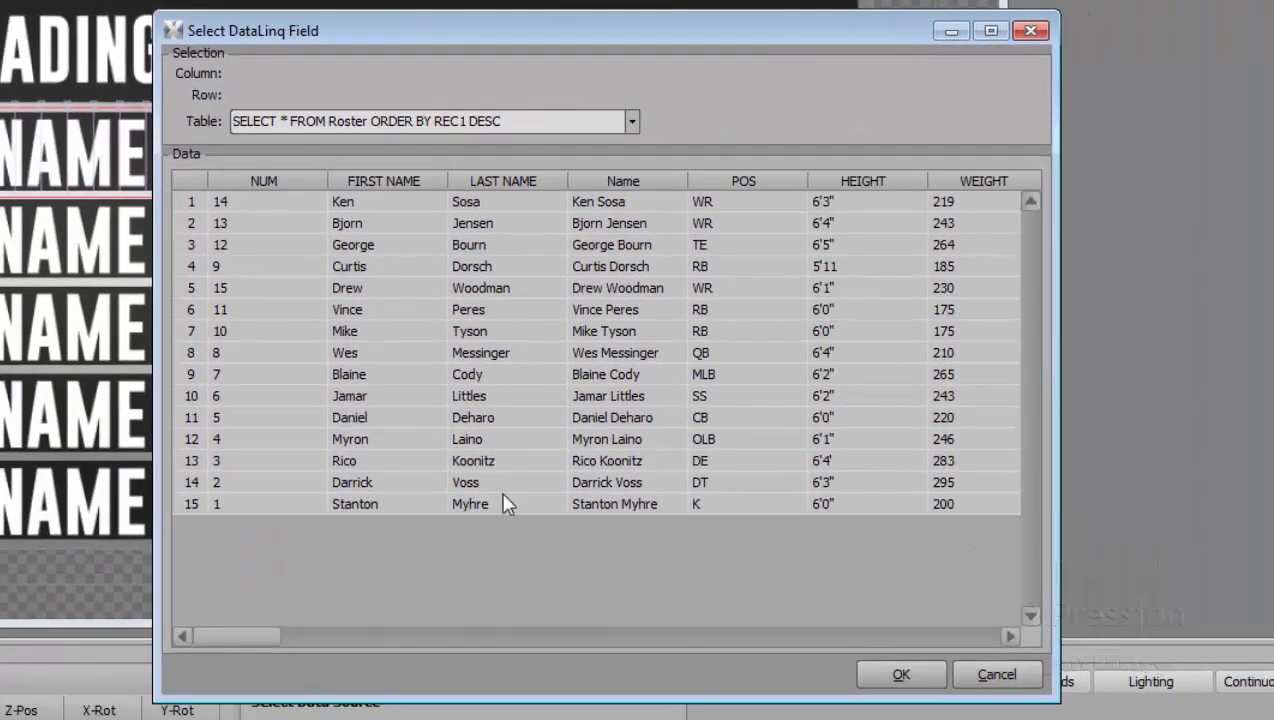
# - Check the REC1 sorting and bind the first-place text to the Name column of row 1
pyautogui.click(1008, 634)
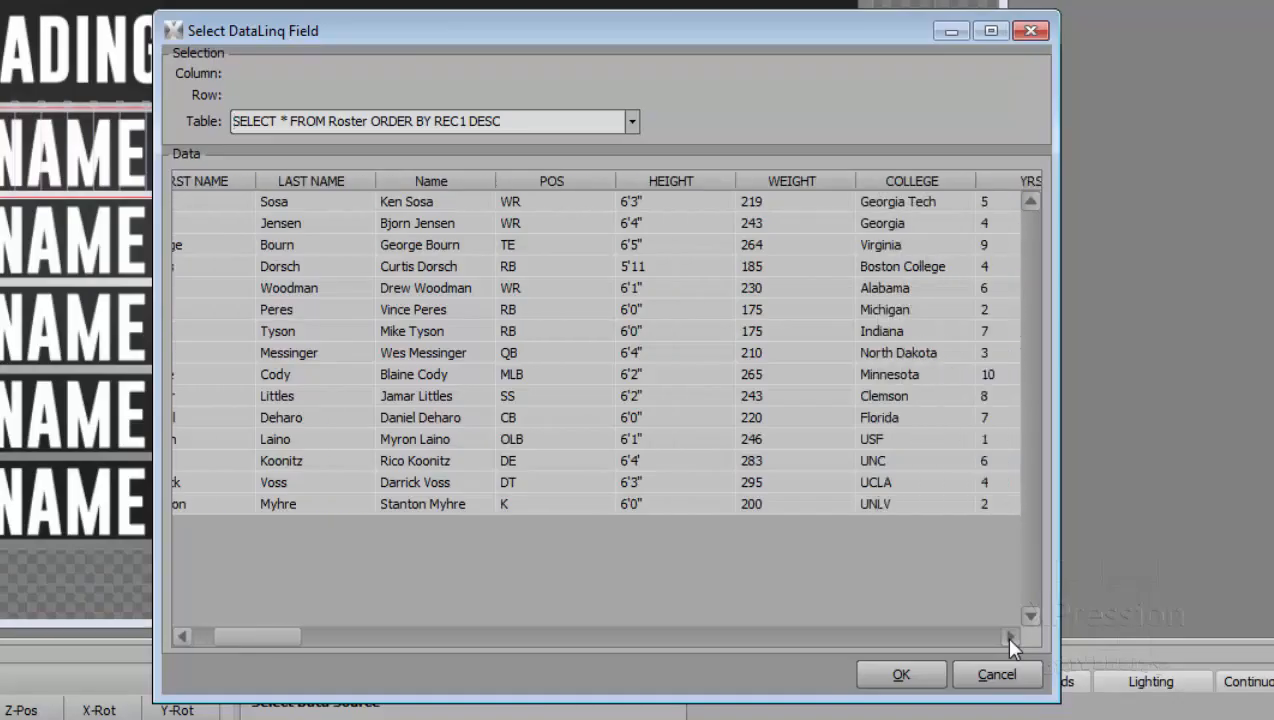
pyautogui.moveTo(1008, 634); pyautogui.dragTo(1008, 636)
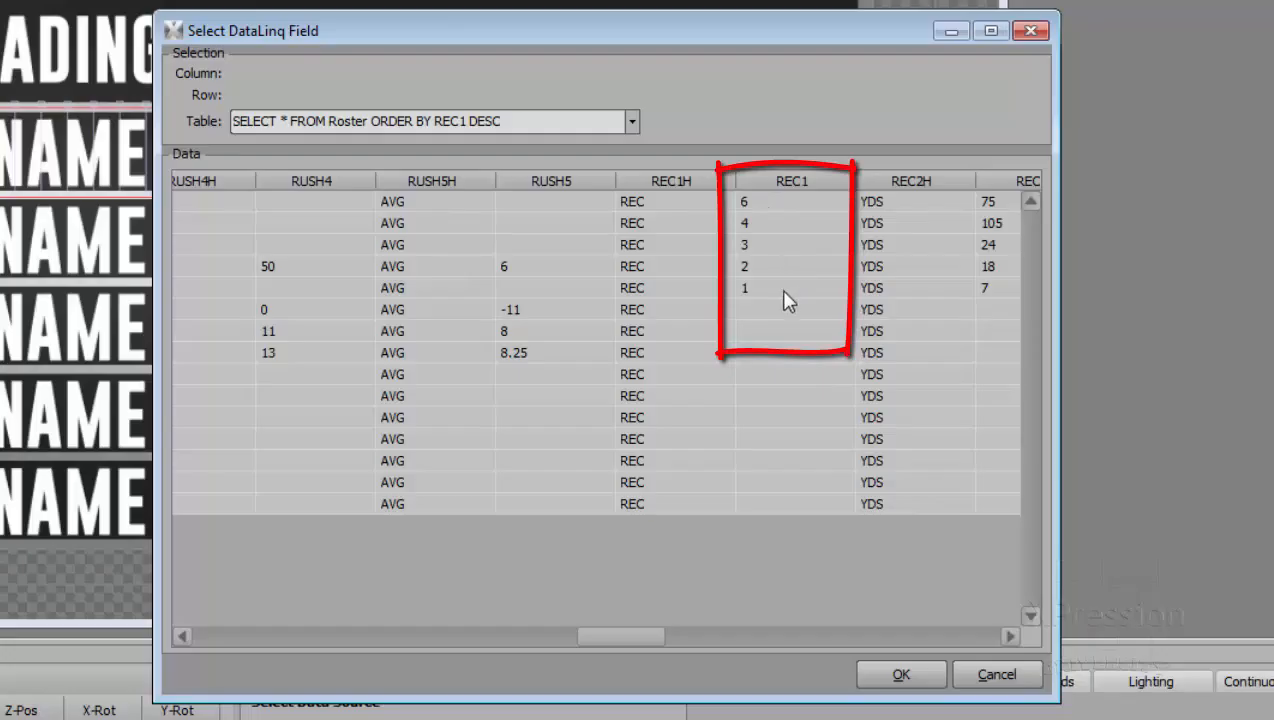
pyautogui.moveTo(627, 637); pyautogui.dragTo(228, 688)
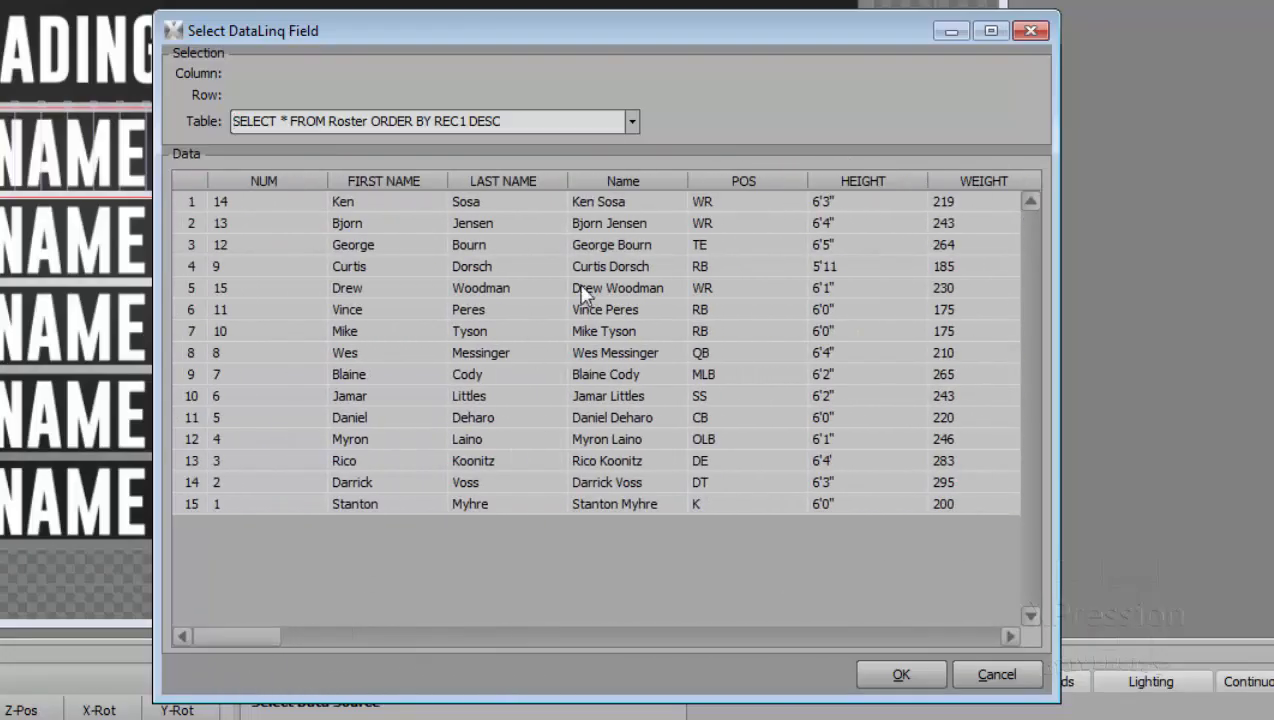
pyautogui.click(628, 206)
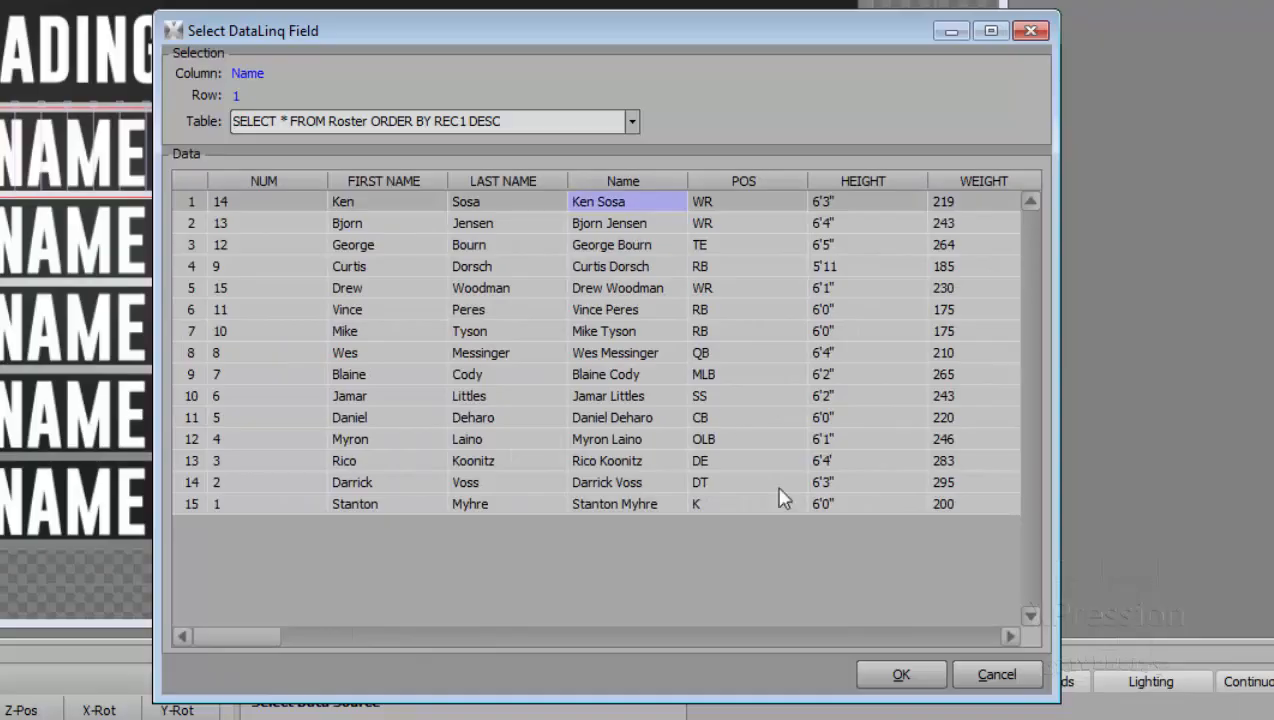
pyautogui.click(898, 676)
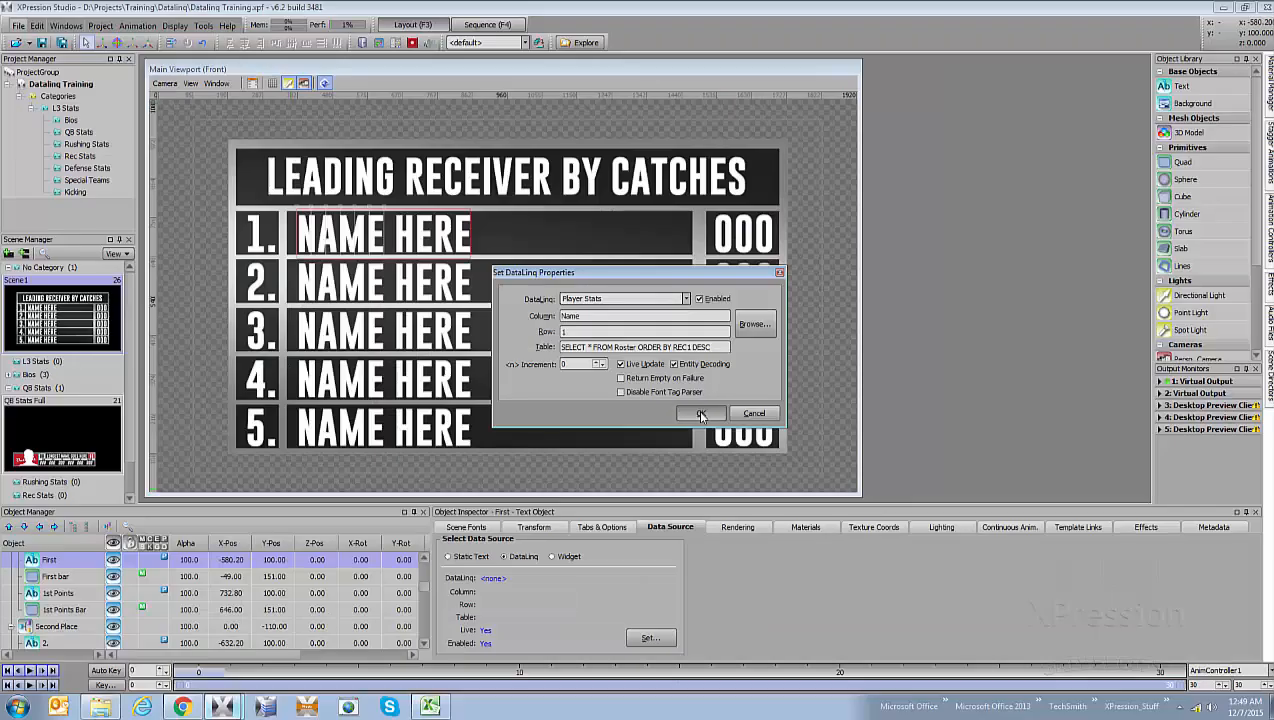
pyautogui.click(716, 477)
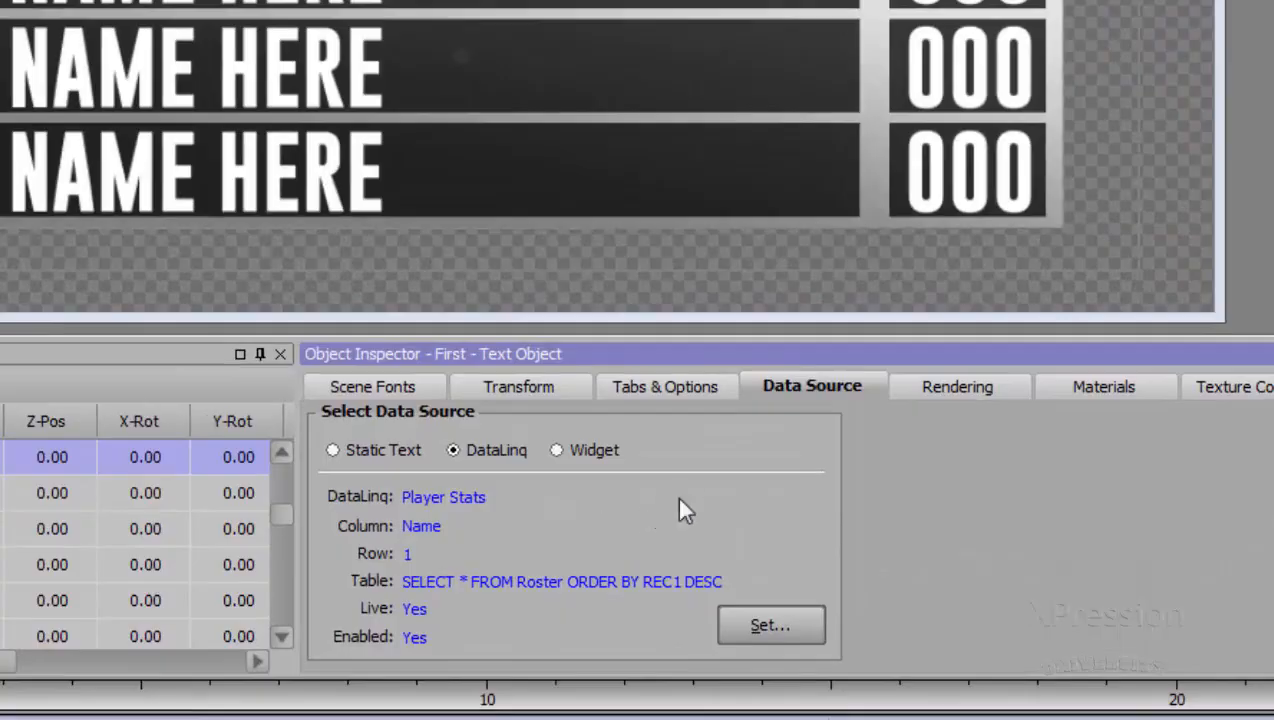
# - Copy the first-place name's DataLinq to the second-place name text and increment its row to 2
pyautogui.rightClick(634, 531)
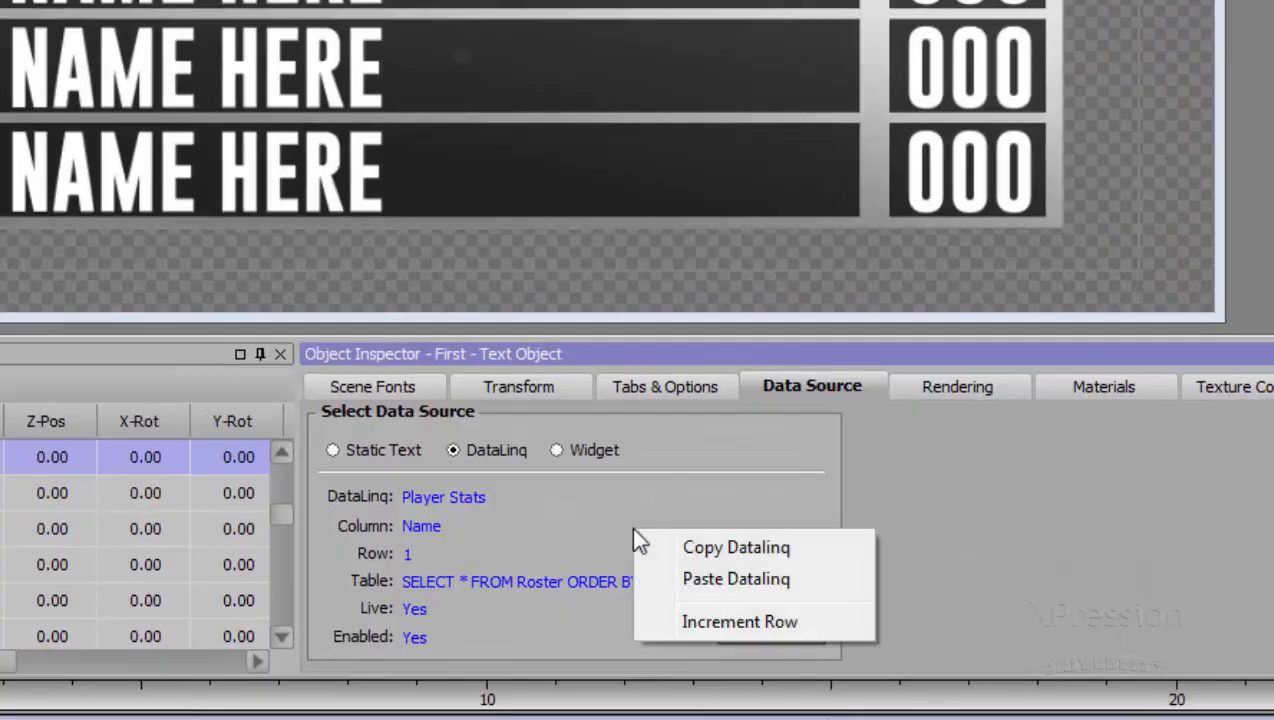
pyautogui.click(677, 553)
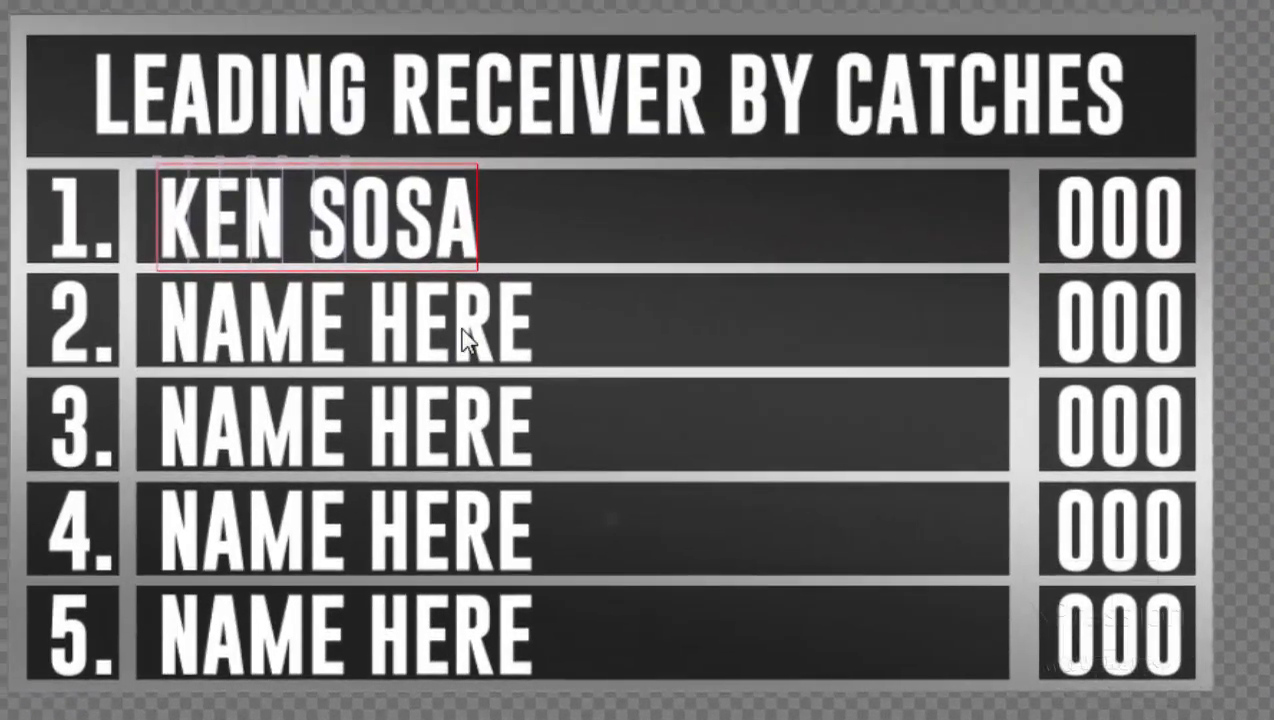
pyautogui.click(464, 338)
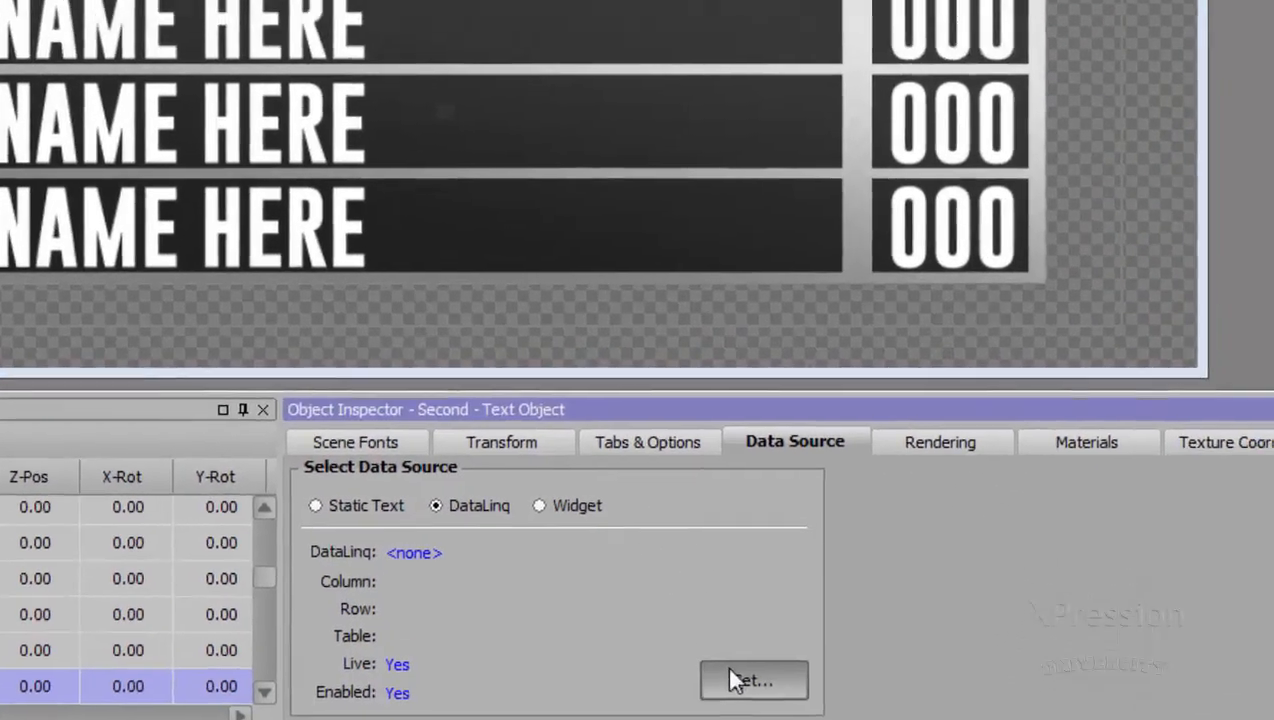
pyautogui.click(745, 622)
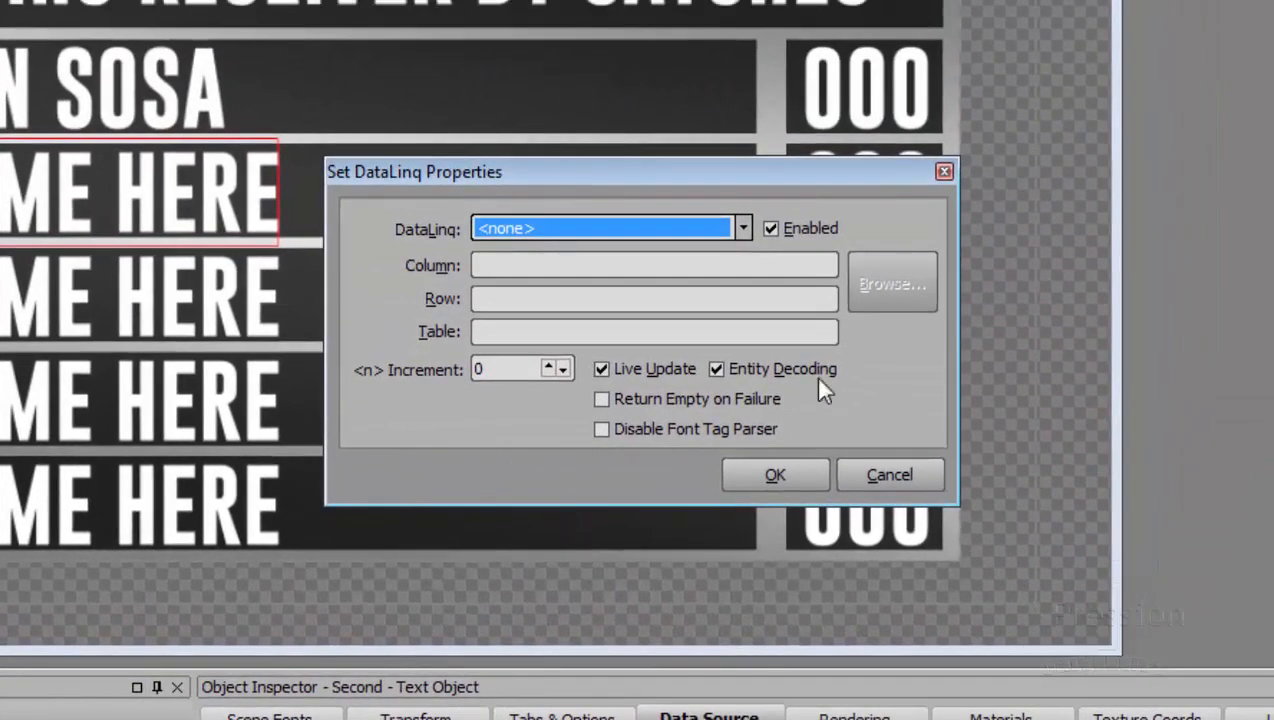
pyautogui.click(866, 472)
pyautogui.rightClick(631, 603)
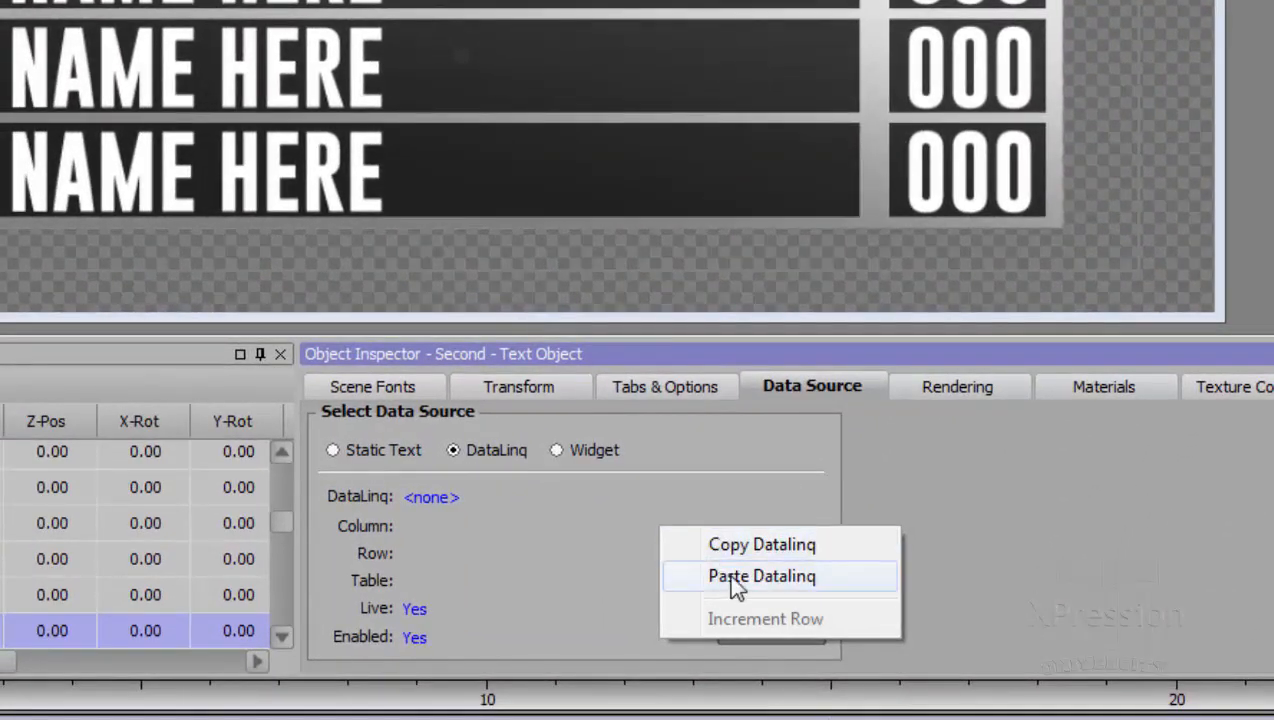
pyautogui.click(733, 580)
pyautogui.rightClick(766, 518)
pyautogui.click(843, 615)
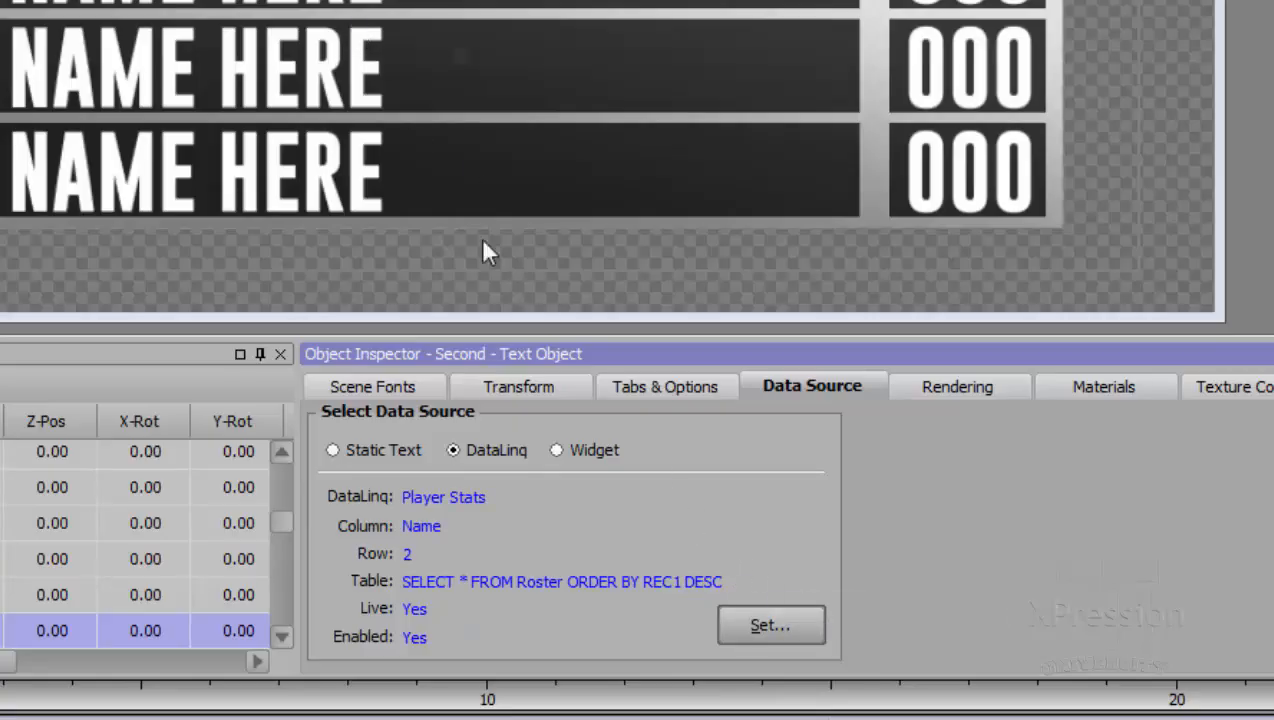
# - Copy the second-place name's DataLinq to the third-place name text and increment its row to 3
pyautogui.rightClick(600, 498)
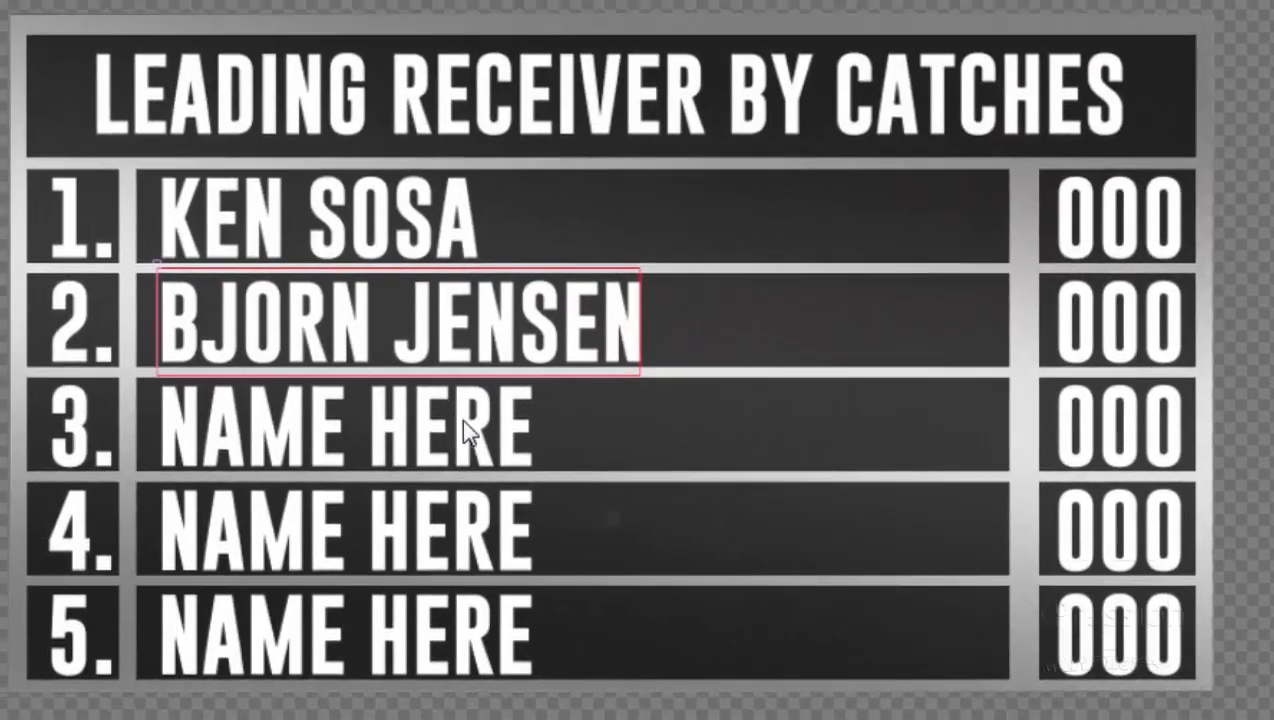
pyautogui.click(468, 426)
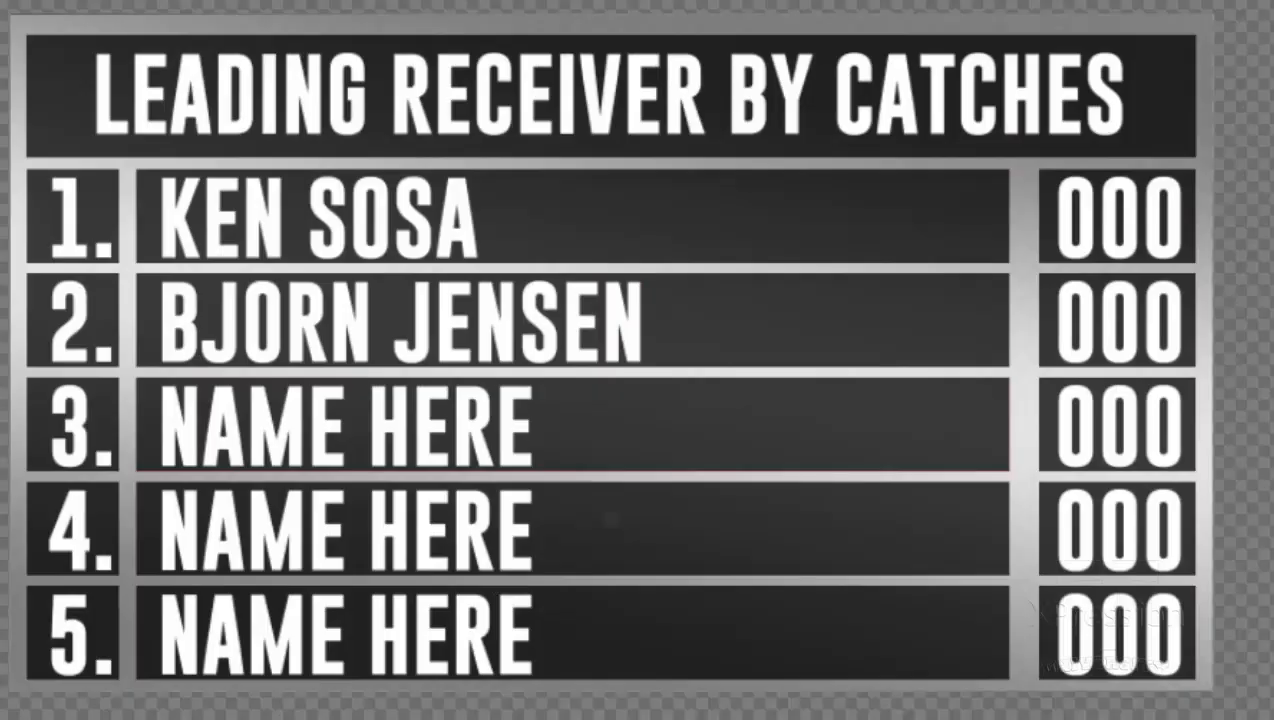
pyautogui.click(464, 446)
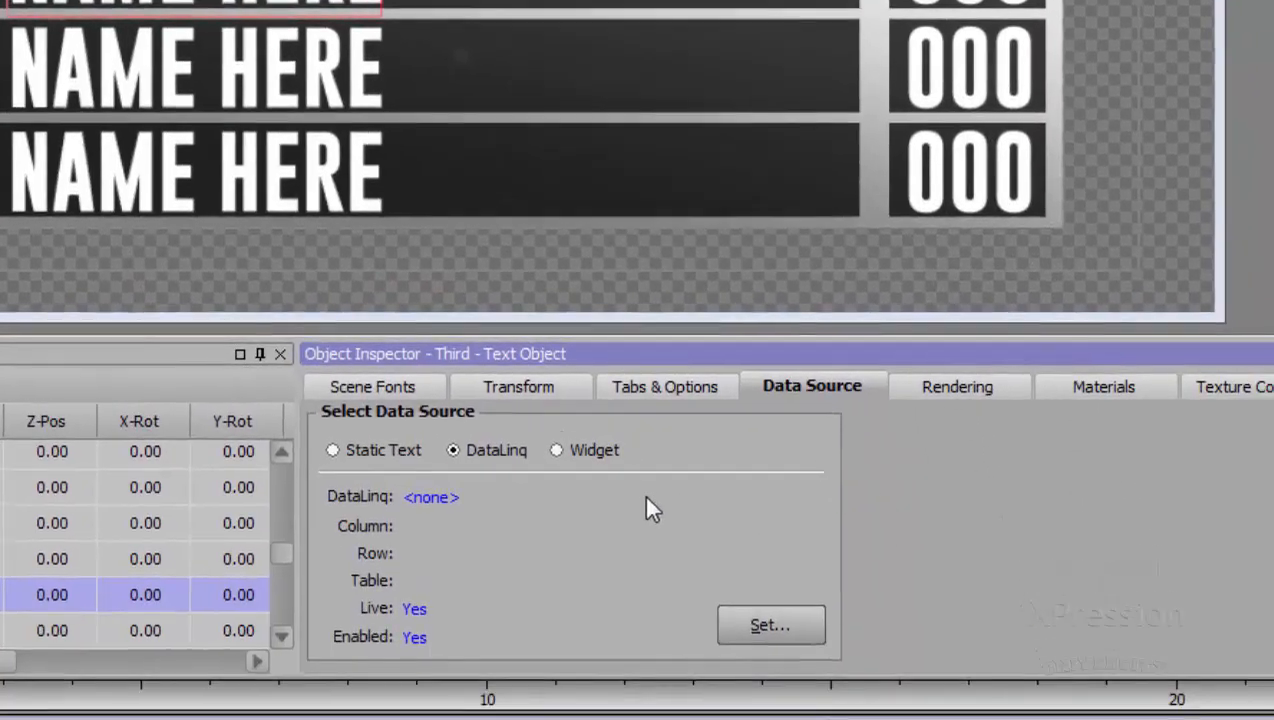
pyautogui.rightClick(648, 500)
pyautogui.click(697, 546)
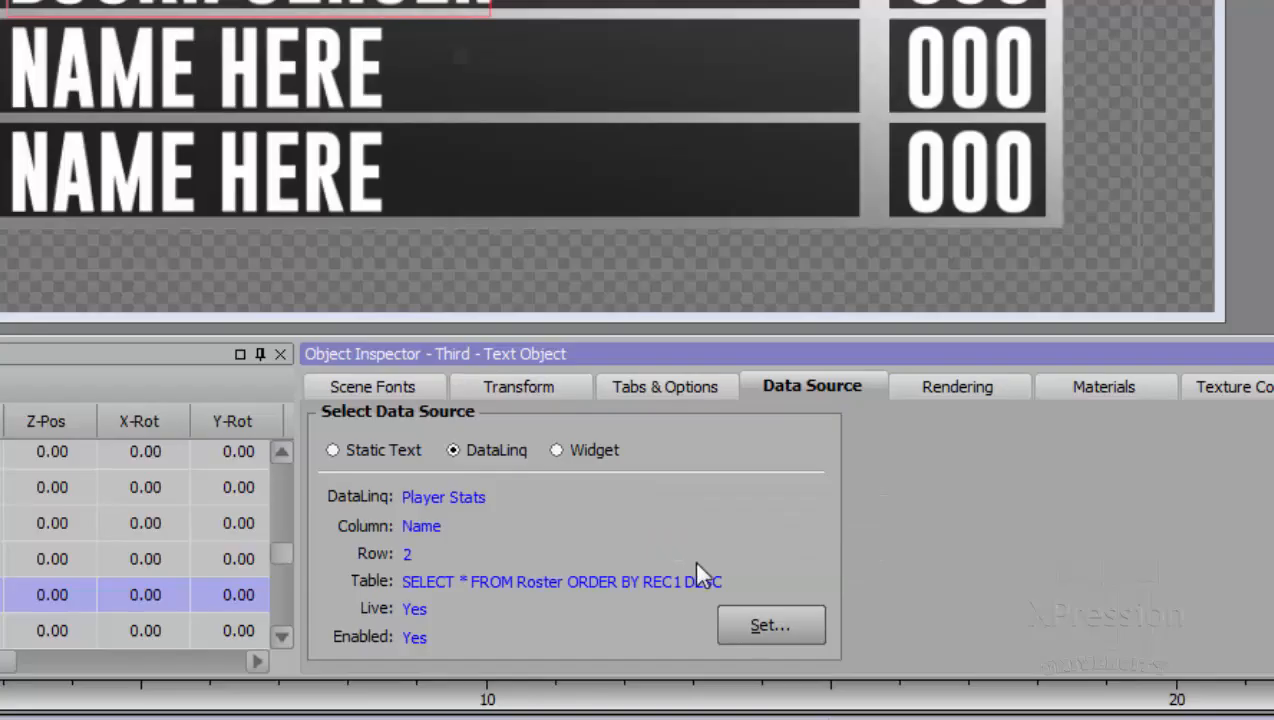
pyautogui.rightClick(727, 538)
pyautogui.click(788, 625)
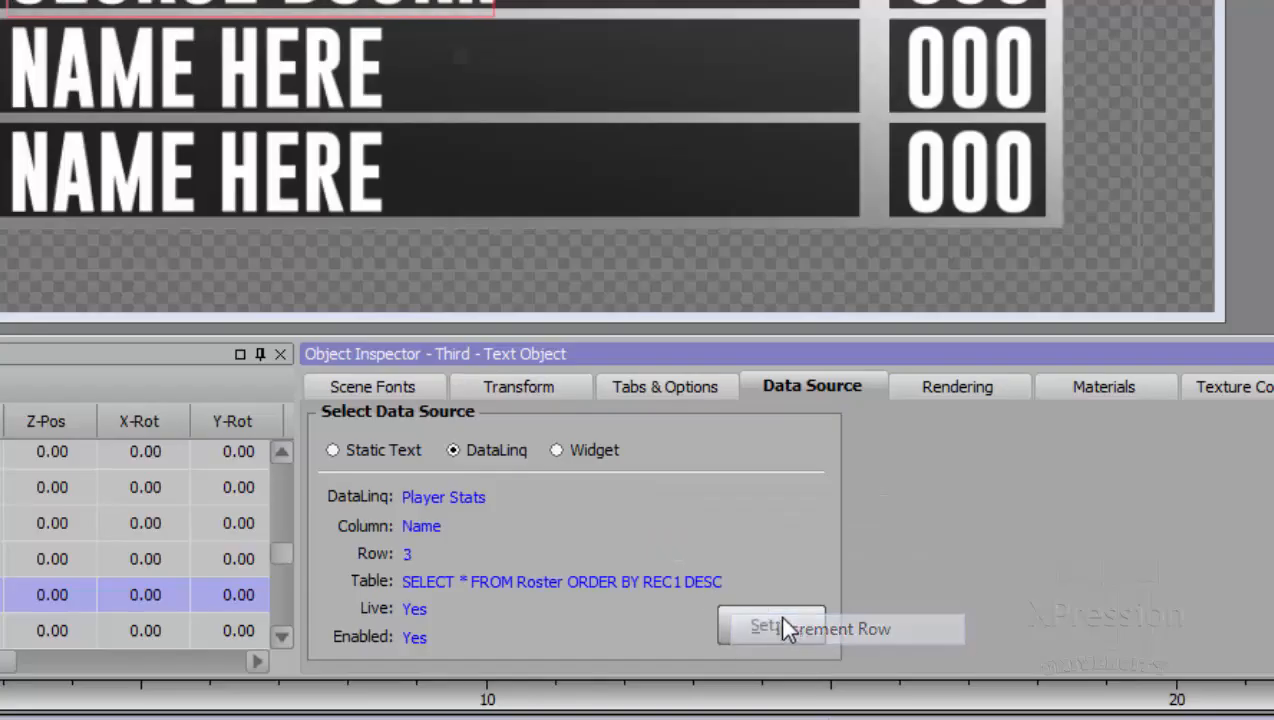
# - Copy the third-place name's DataLinq to the fourth-place name text and increment its row to 4
pyautogui.rightClick(622, 500)
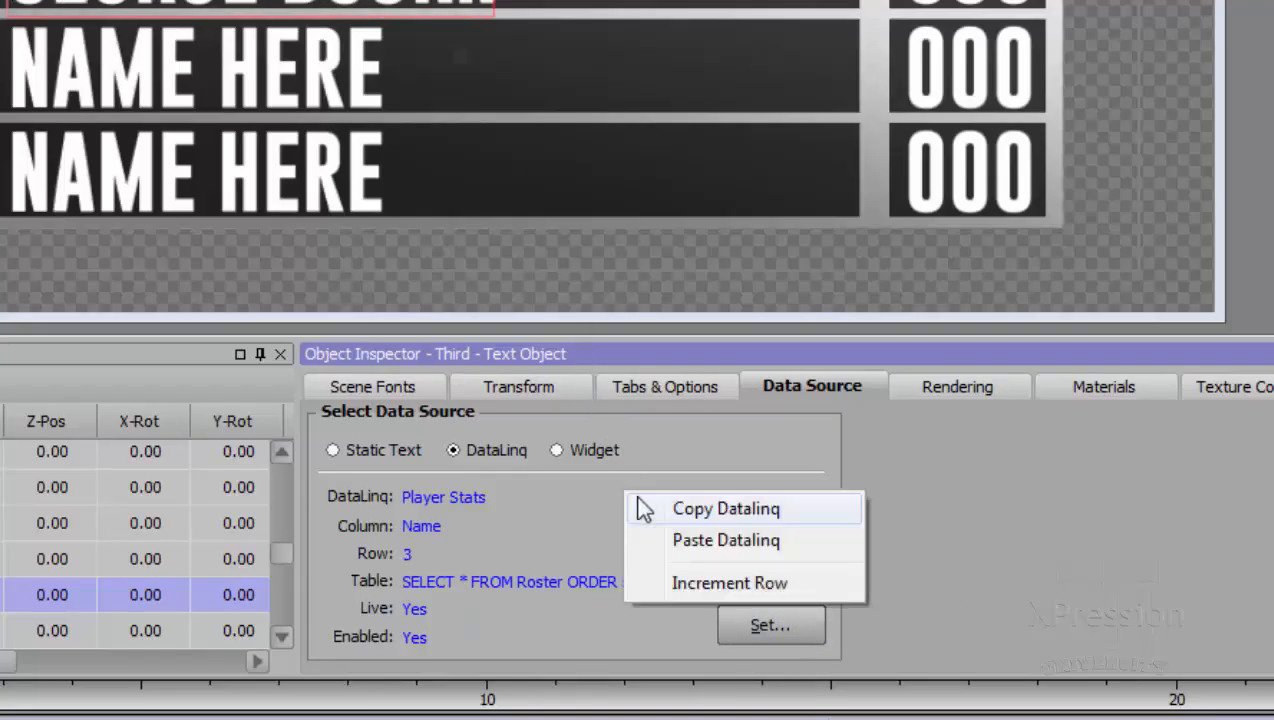
pyautogui.click(676, 508)
pyautogui.click(333, 97)
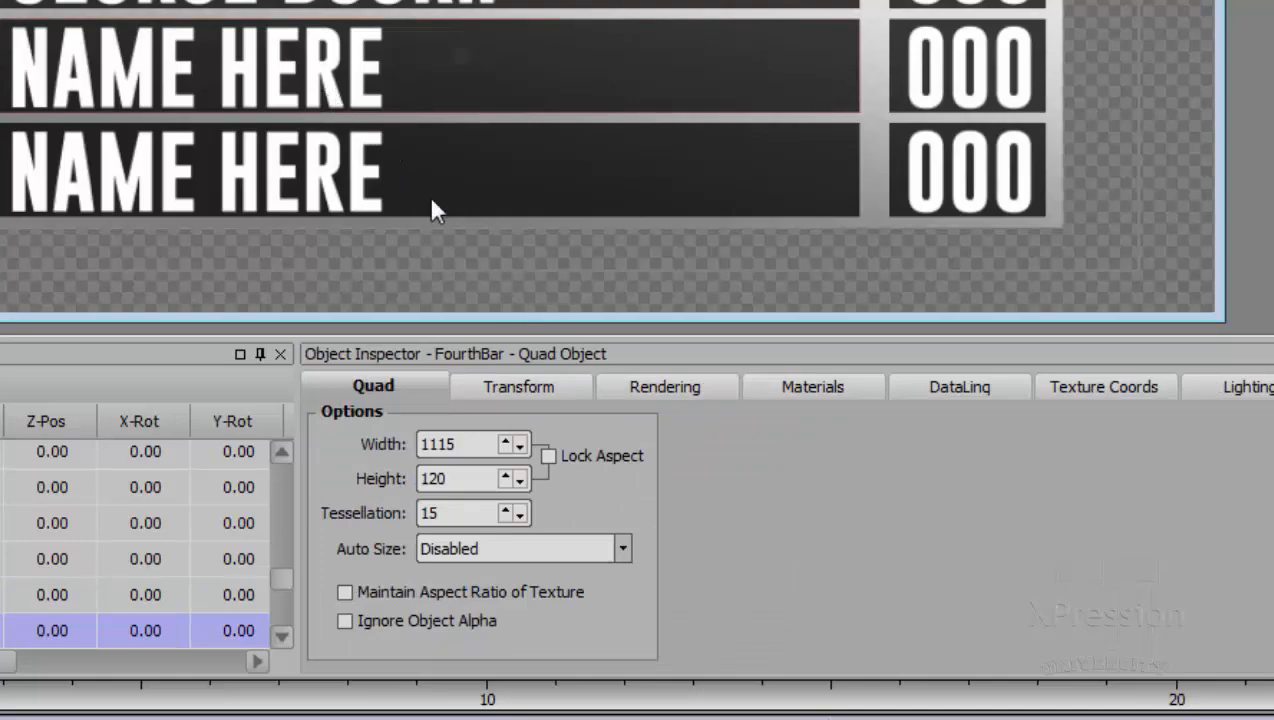
pyautogui.click(353, 68)
pyautogui.click(810, 387)
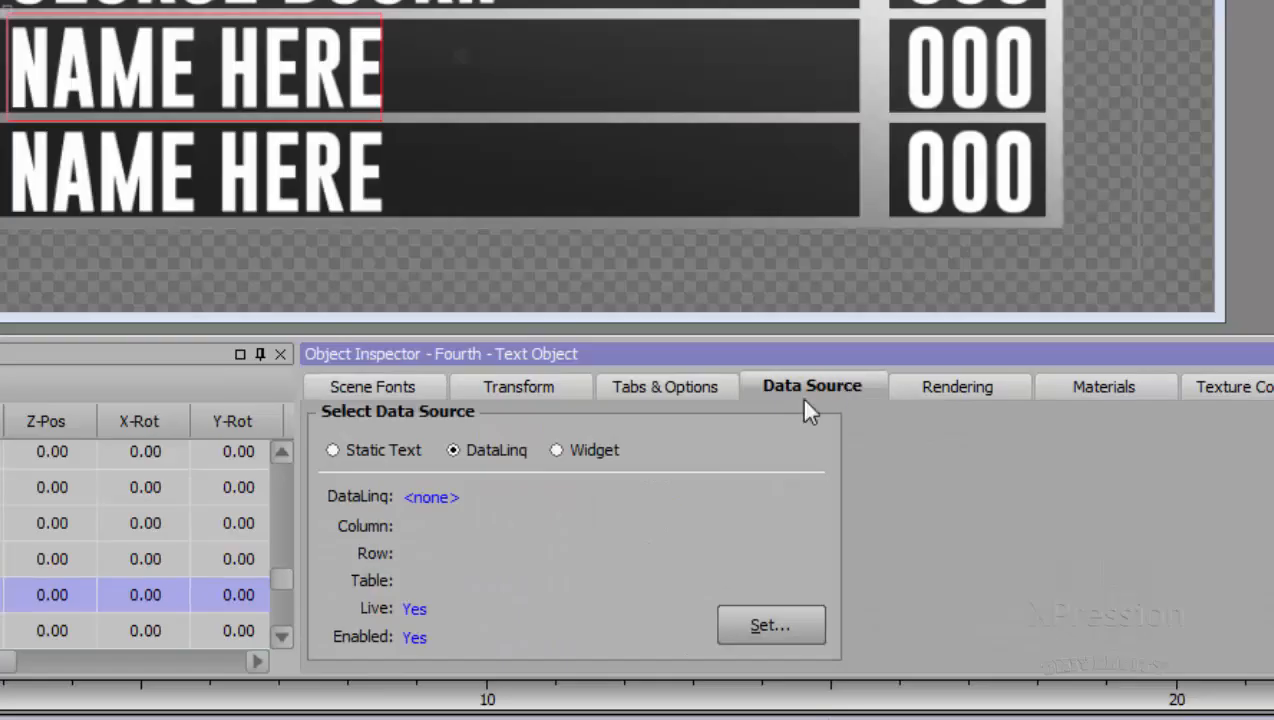
pyautogui.rightClick(652, 500)
pyautogui.click(717, 555)
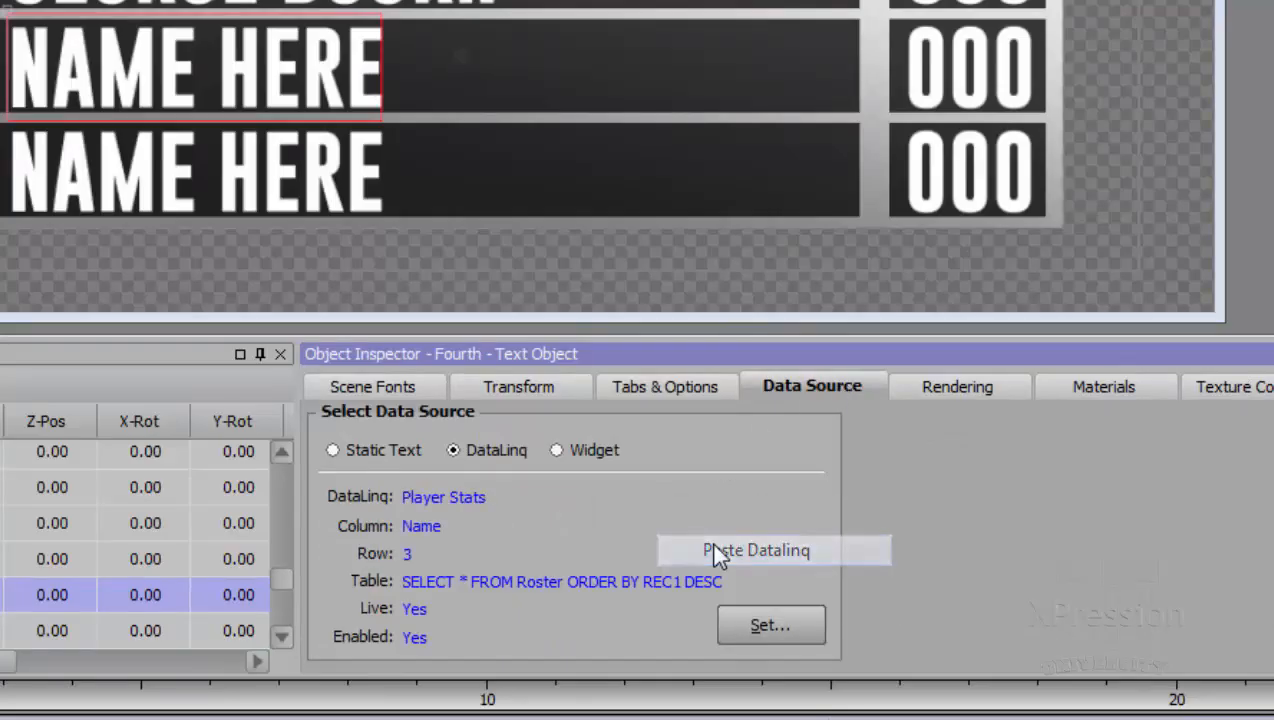
pyautogui.rightClick(684, 508)
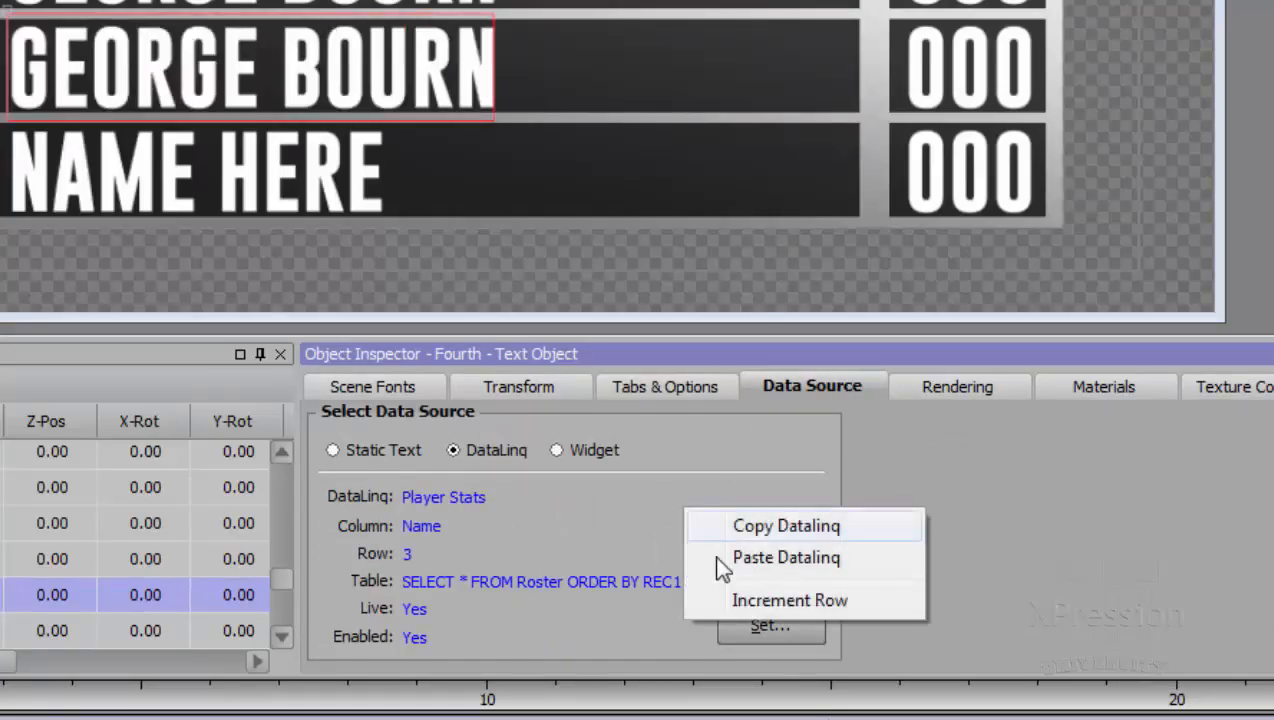
pyautogui.click(754, 600)
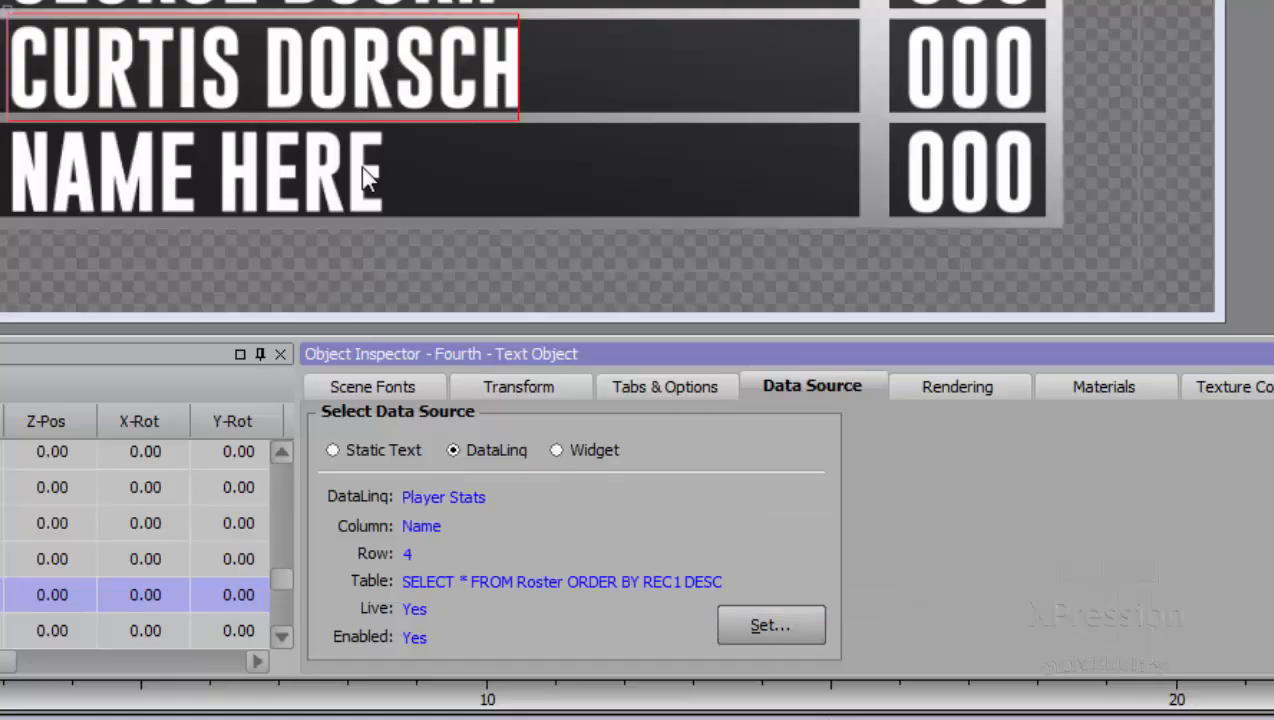
# - Paste the copied name DataLinq onto the fifth-place name text and increment its row twice to 5
pyautogui.click(366, 176)
pyautogui.click(366, 176)
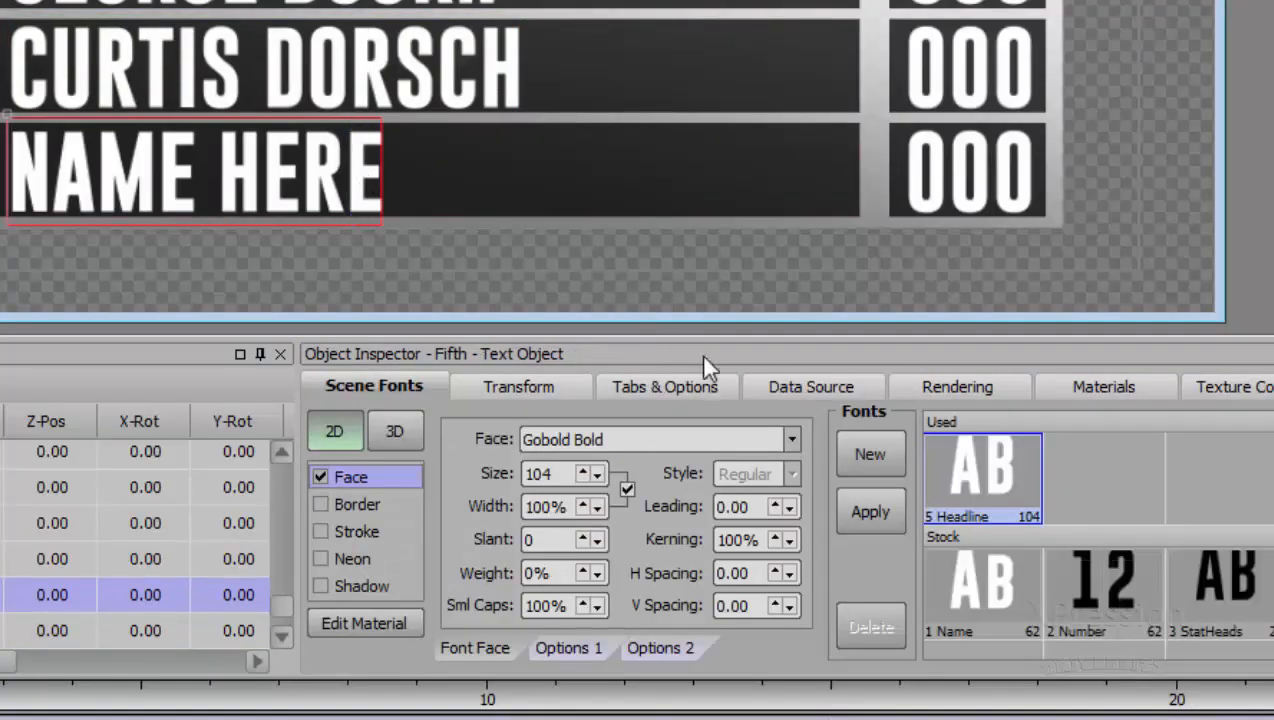
pyautogui.click(776, 392)
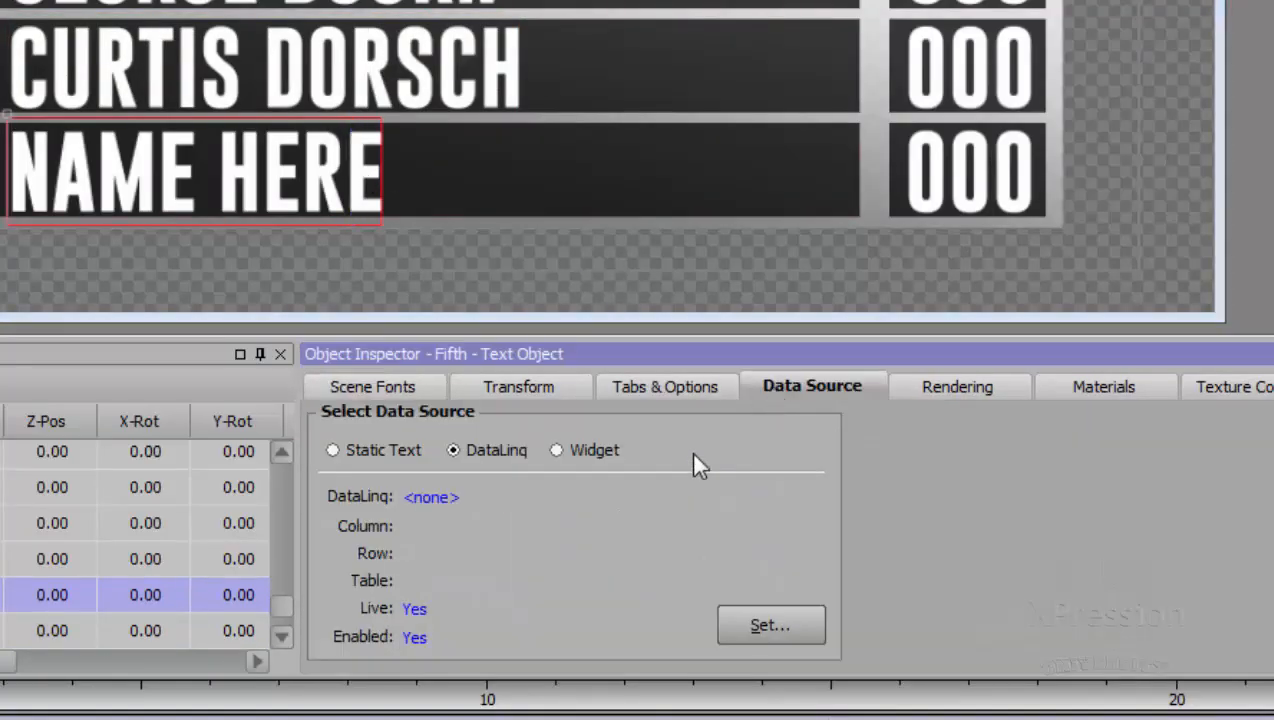
pyautogui.rightClick(720, 506)
pyautogui.click(752, 556)
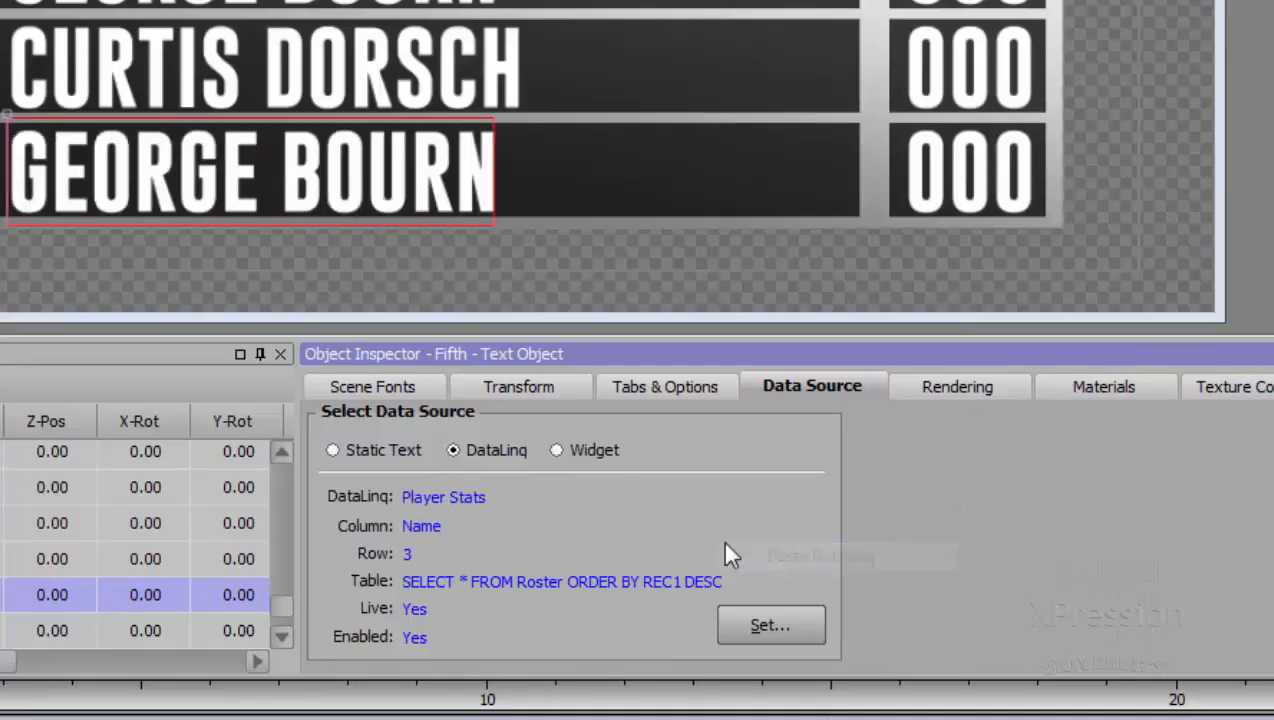
pyautogui.rightClick(657, 525)
pyautogui.click(722, 613)
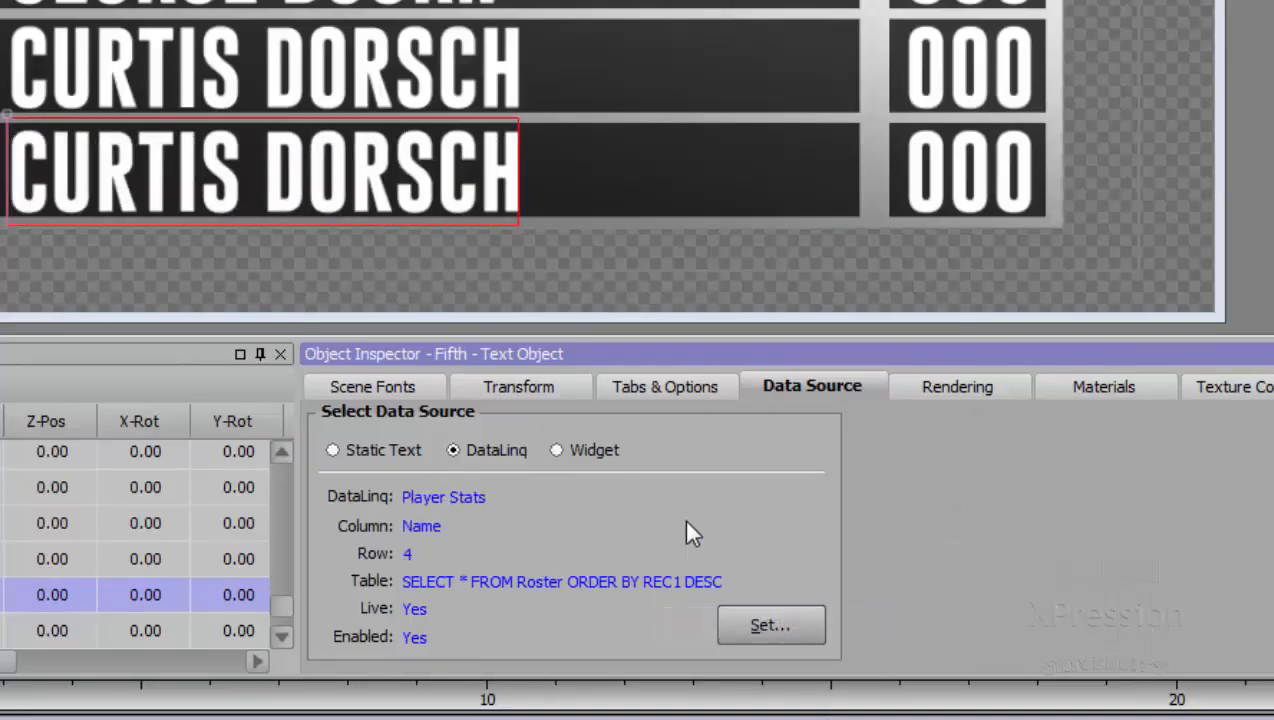
pyautogui.rightClick(686, 530)
pyautogui.click(748, 613)
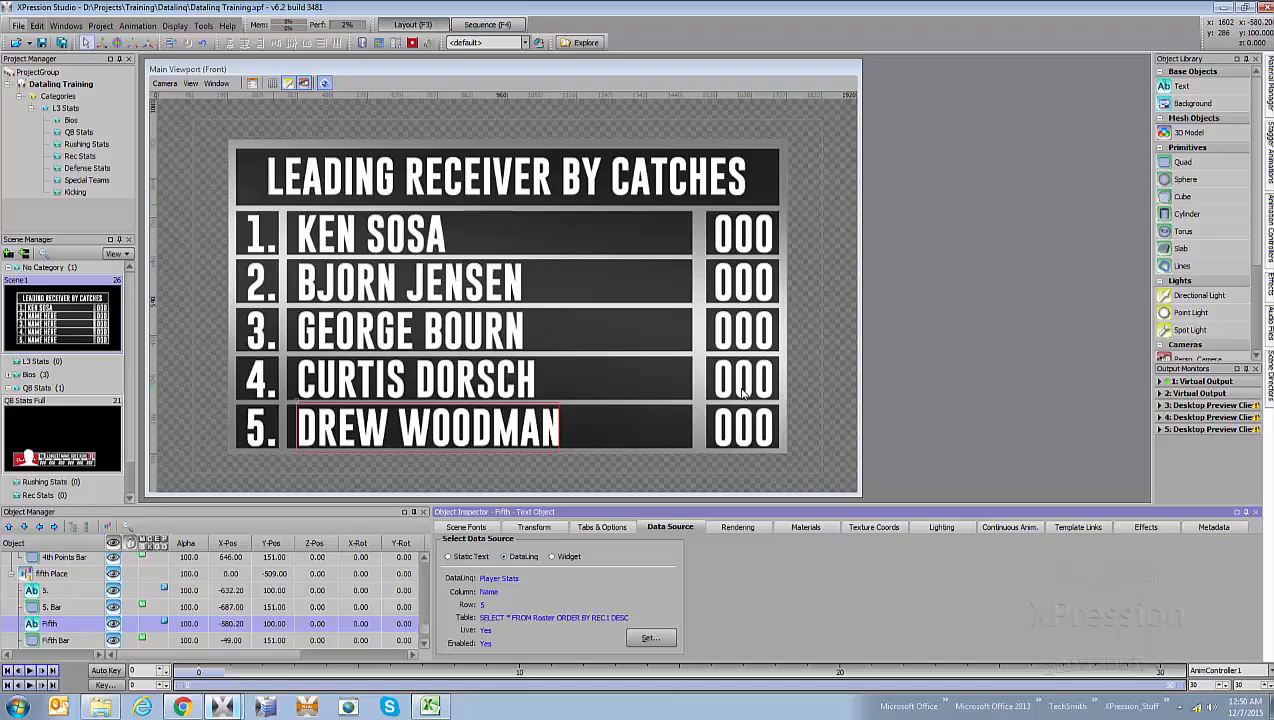
# - Paste the copied name DataLinq onto the first-place catches number
pyautogui.click(742, 242)
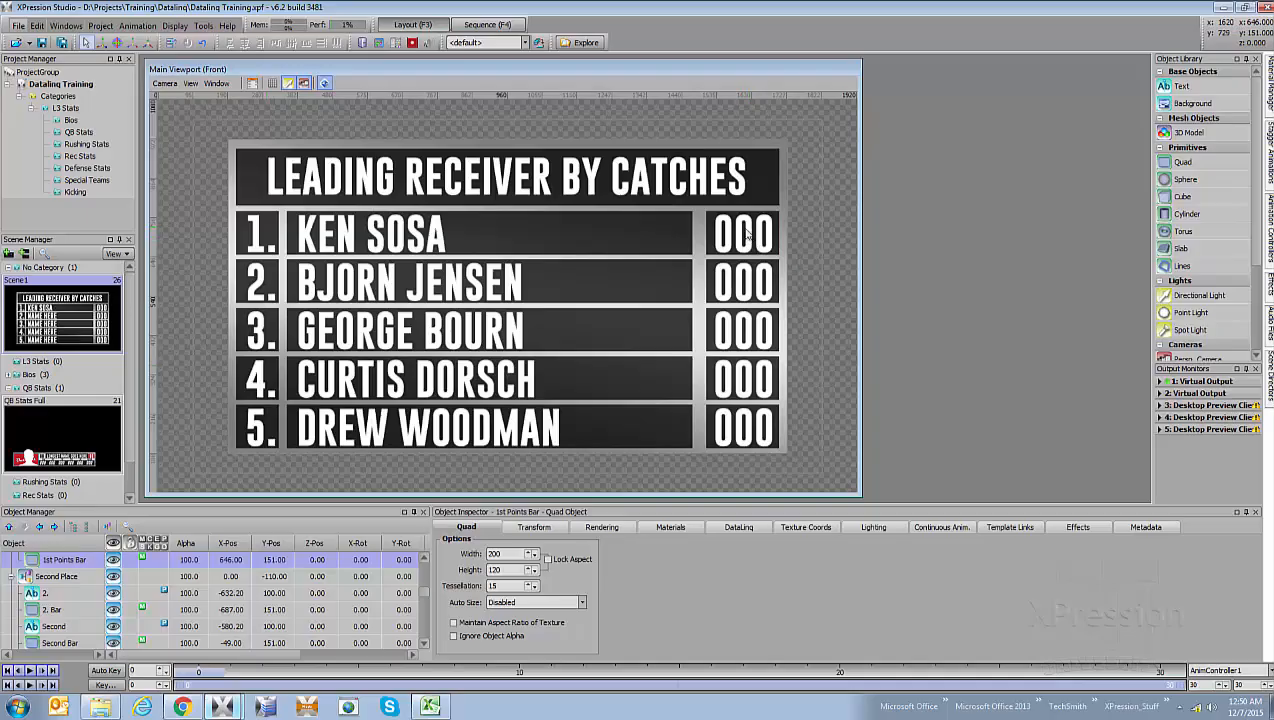
pyautogui.click(744, 238)
pyautogui.click(734, 240)
pyautogui.click(731, 243)
pyautogui.click(671, 527)
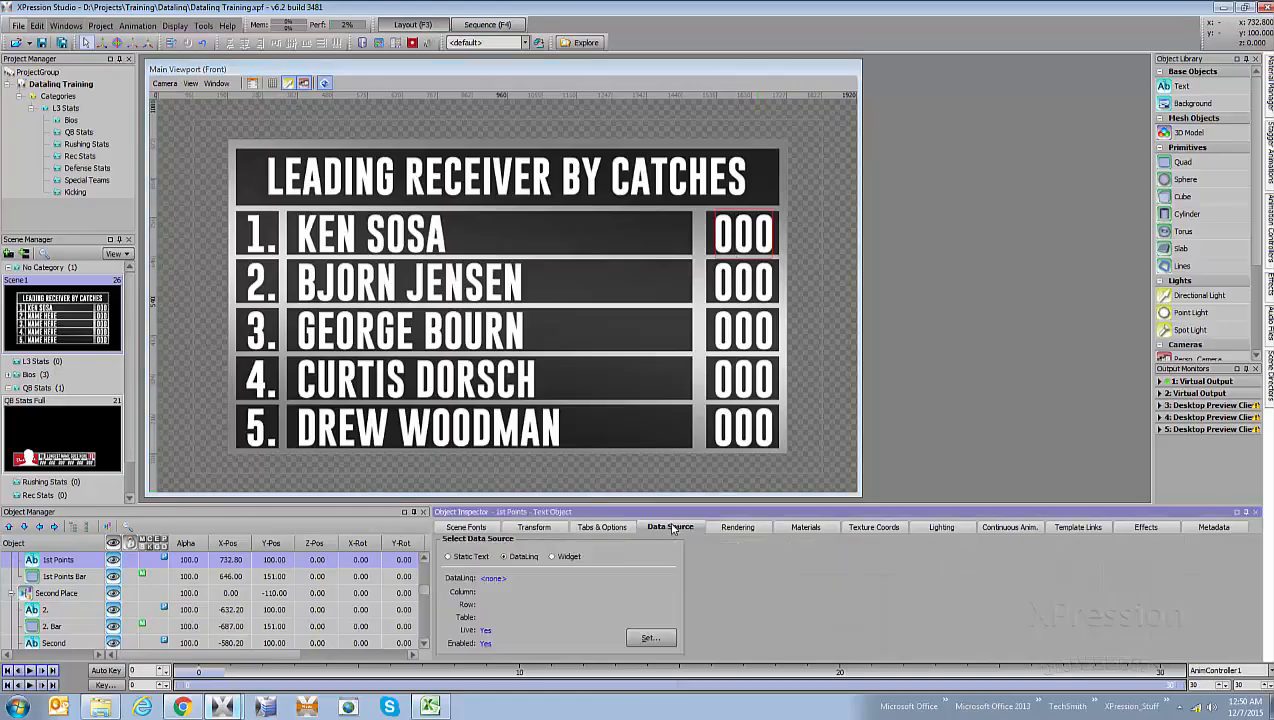
pyautogui.rightClick(604, 590)
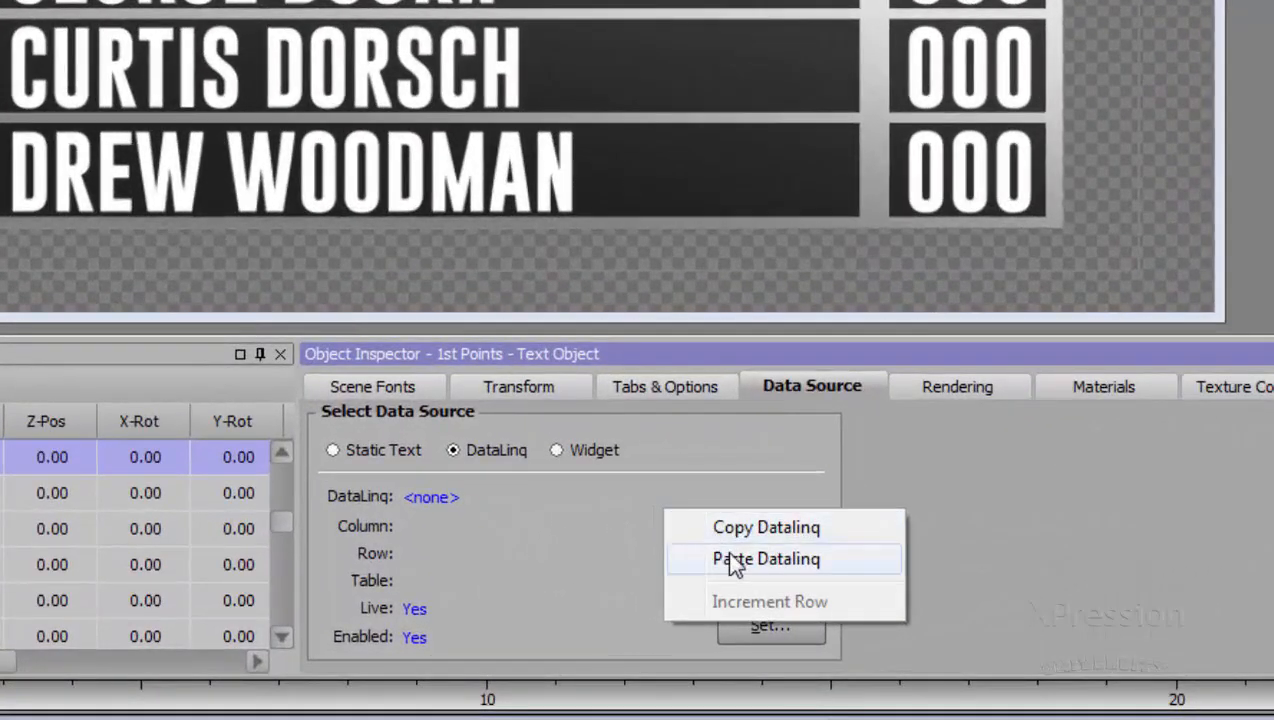
pyautogui.click(735, 560)
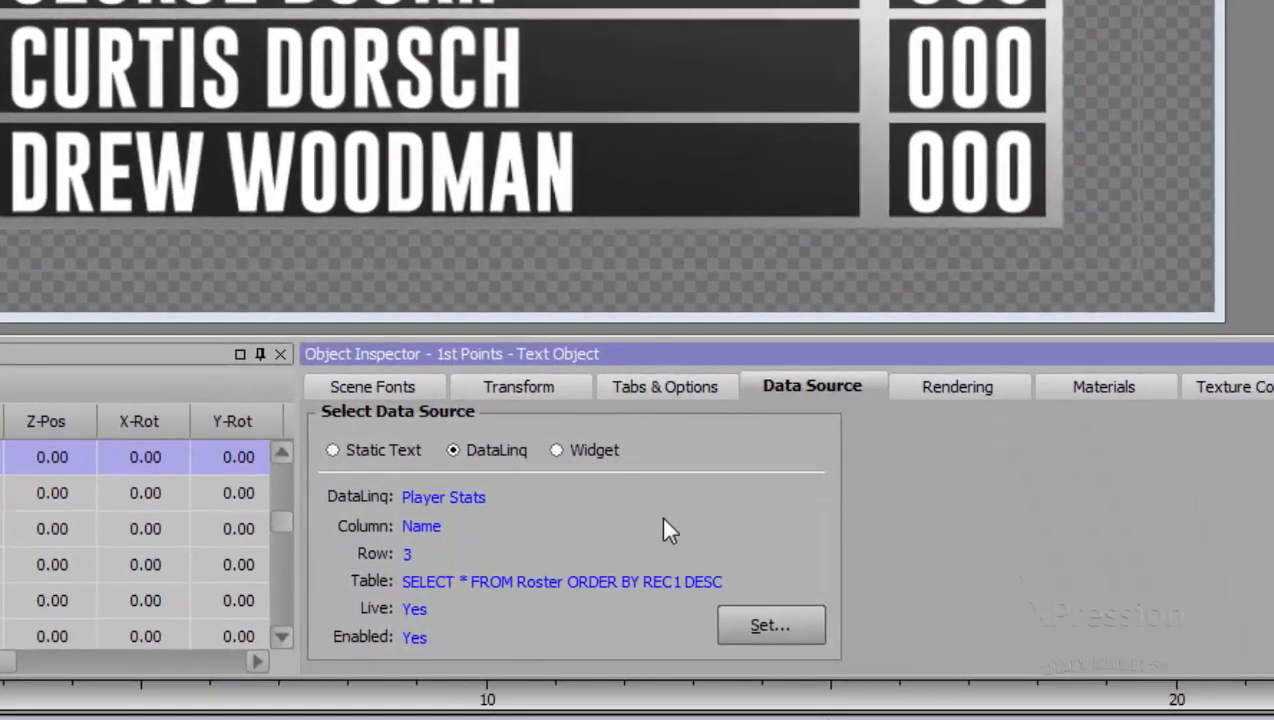
# - Set the first-place catches number's DataLinq to column REC1 and row 1
pyautogui.rightClick(663, 519)
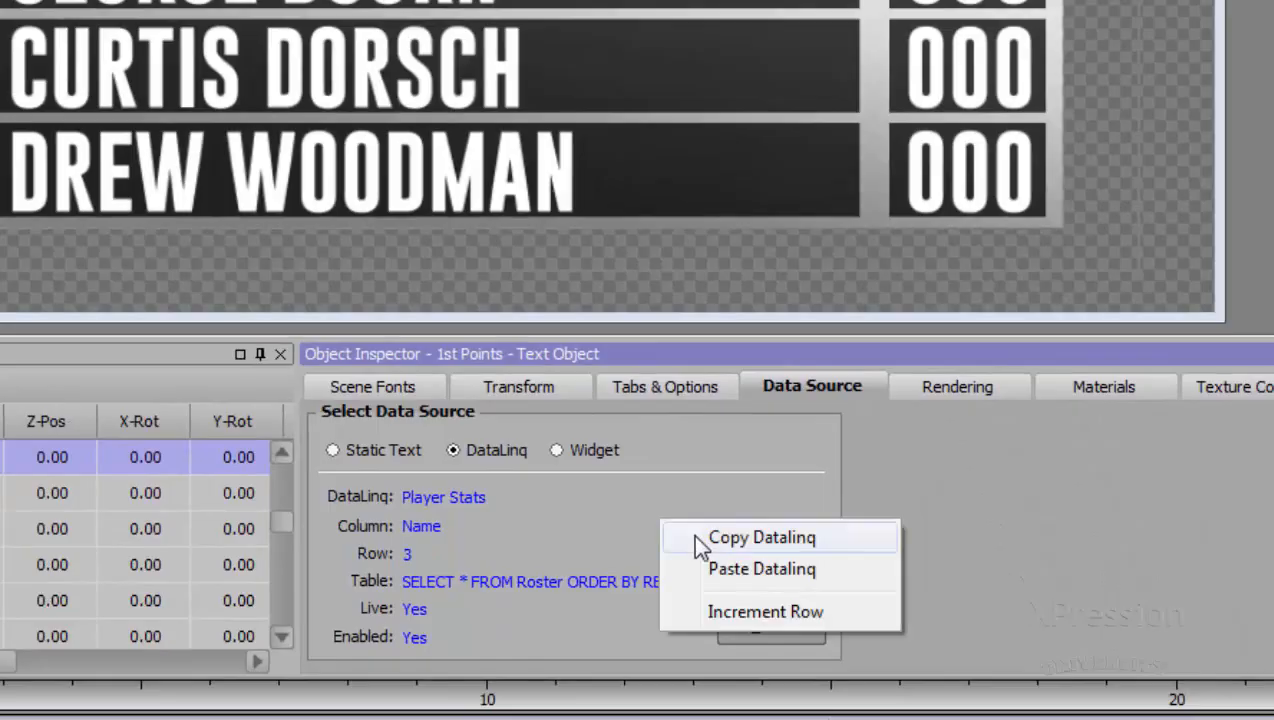
pyautogui.click(551, 534)
pyautogui.click(720, 628)
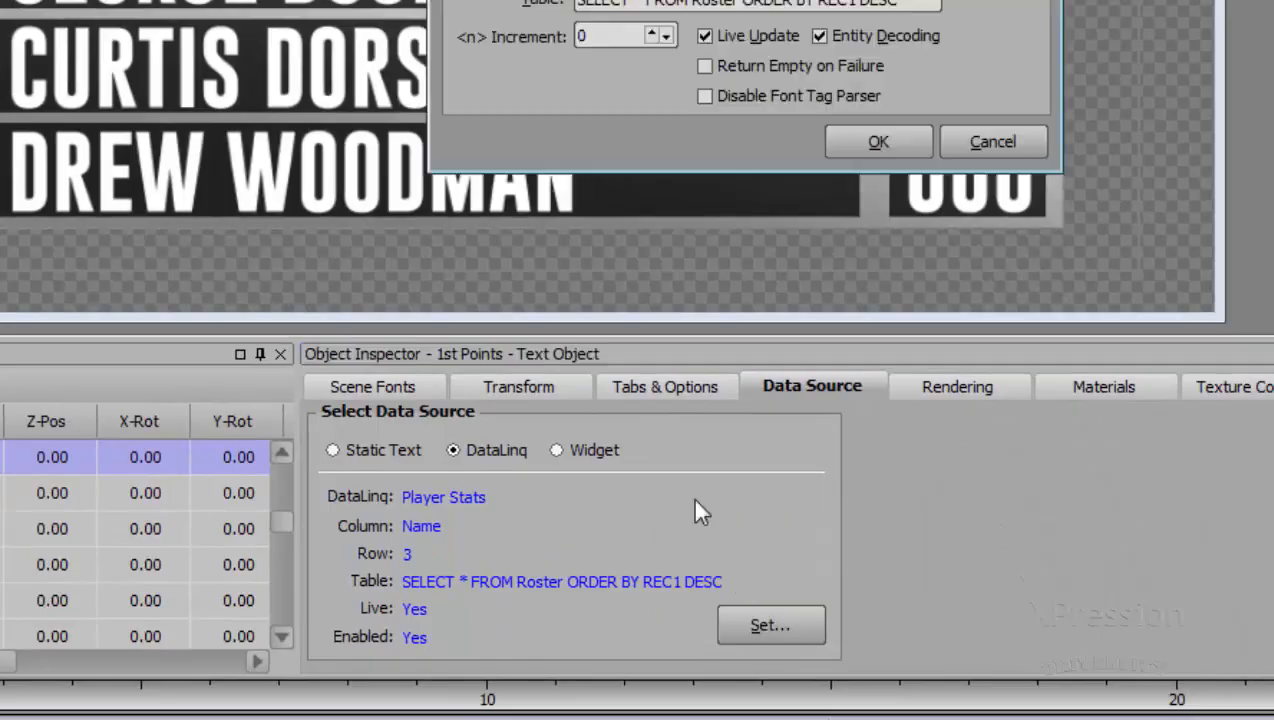
pyautogui.write('REC1')
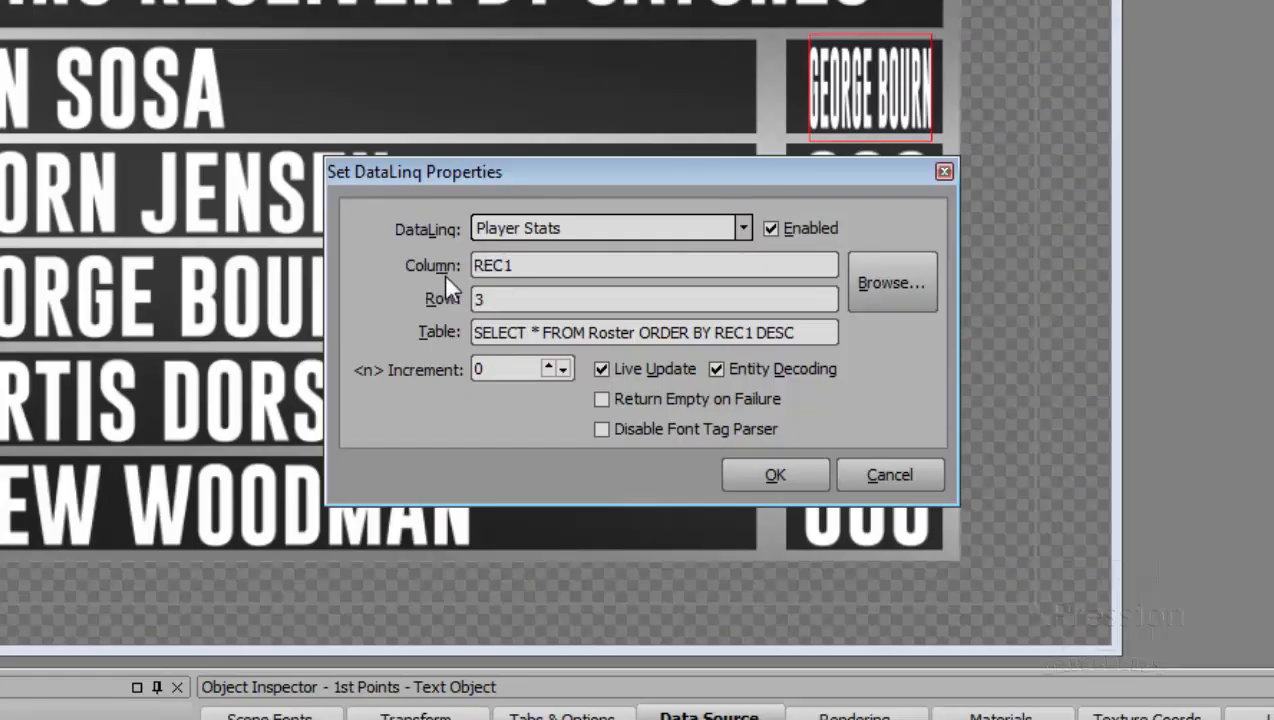
pyautogui.press('Tab')
pyautogui.write('1')
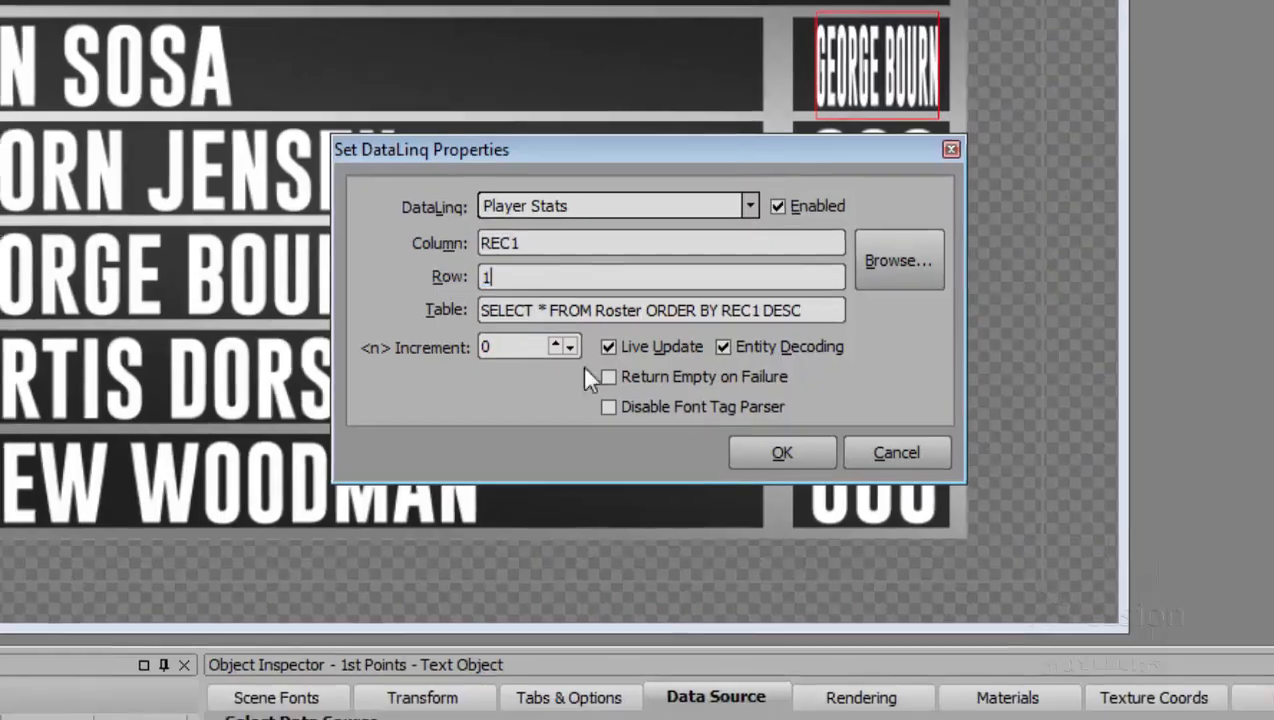
pyautogui.click(778, 463)
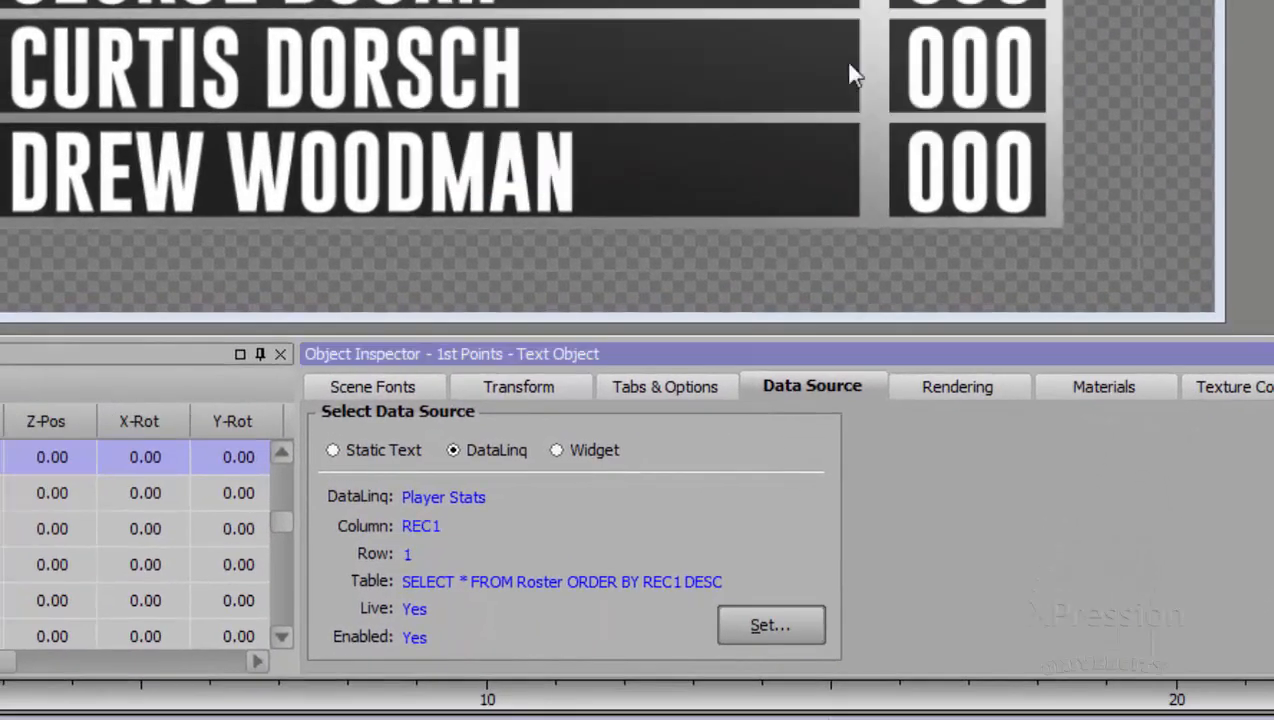
# - Copy the first-place catches DataLinq to the second-place catches number and increment its row to 2
pyautogui.rightClick(603, 536)
pyautogui.click(655, 554)
pyautogui.click(1041, 94)
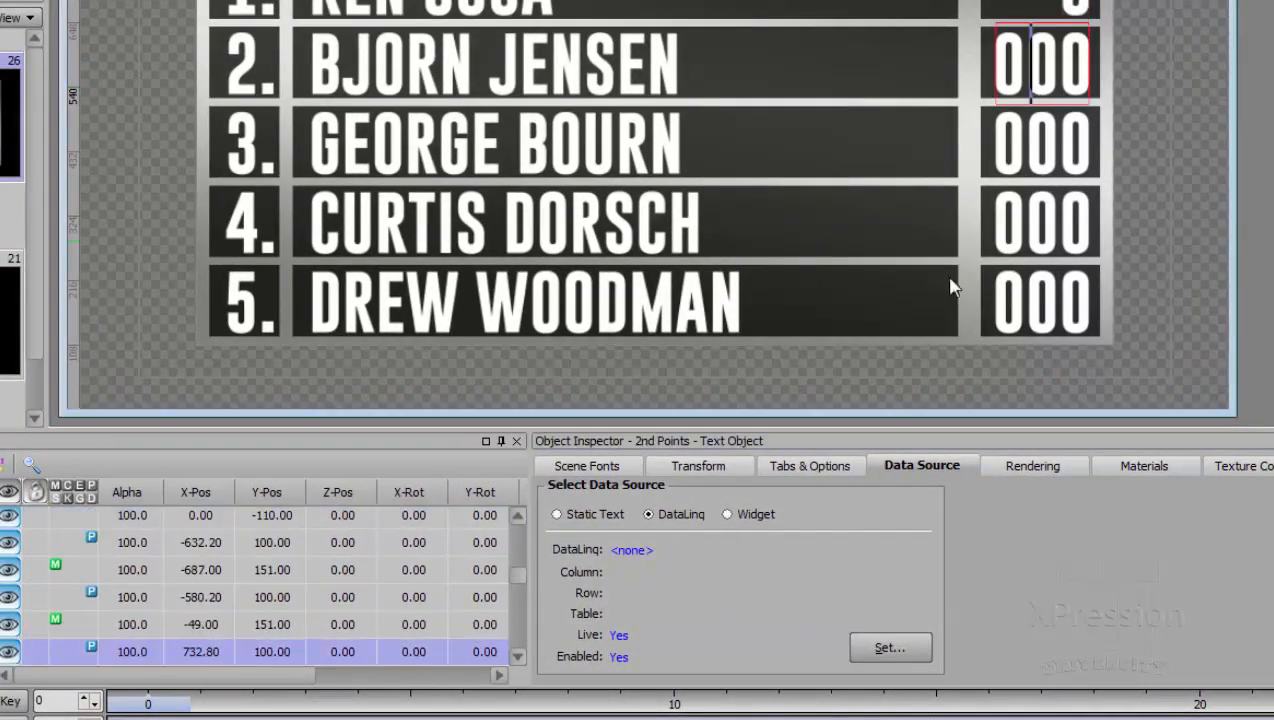
pyautogui.rightClick(792, 555)
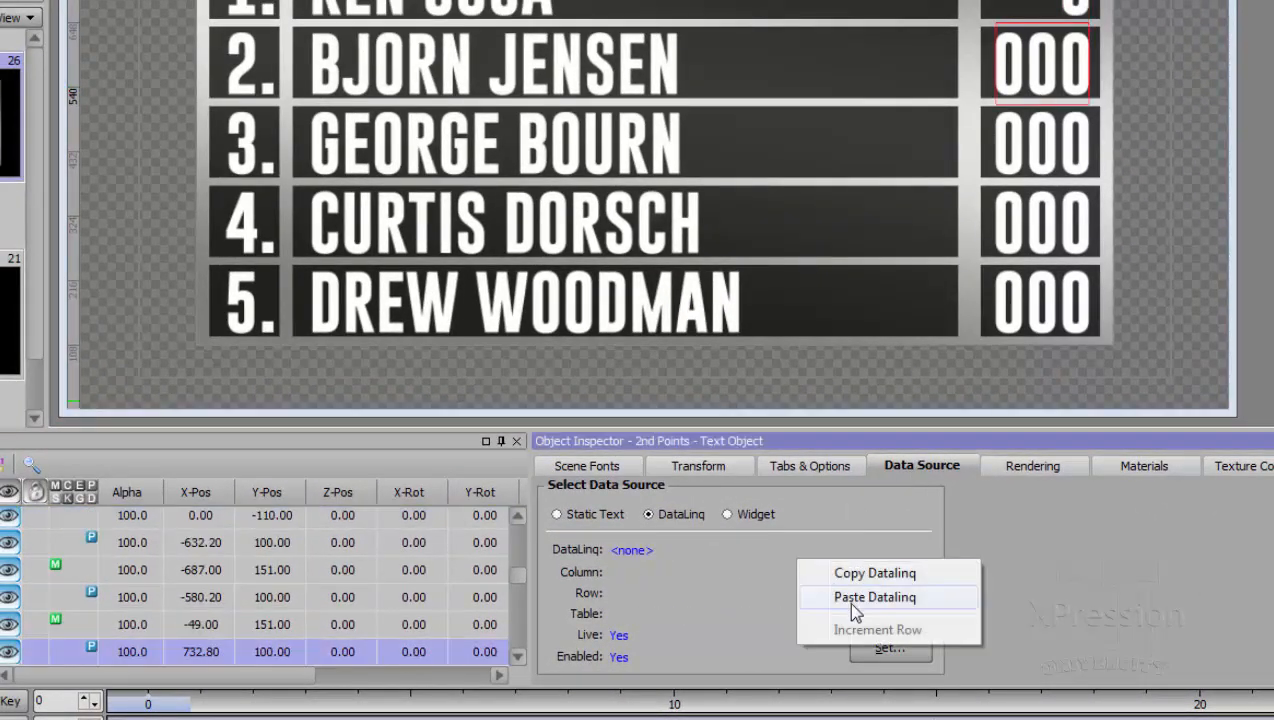
pyautogui.click(851, 604)
pyautogui.rightClick(768, 577)
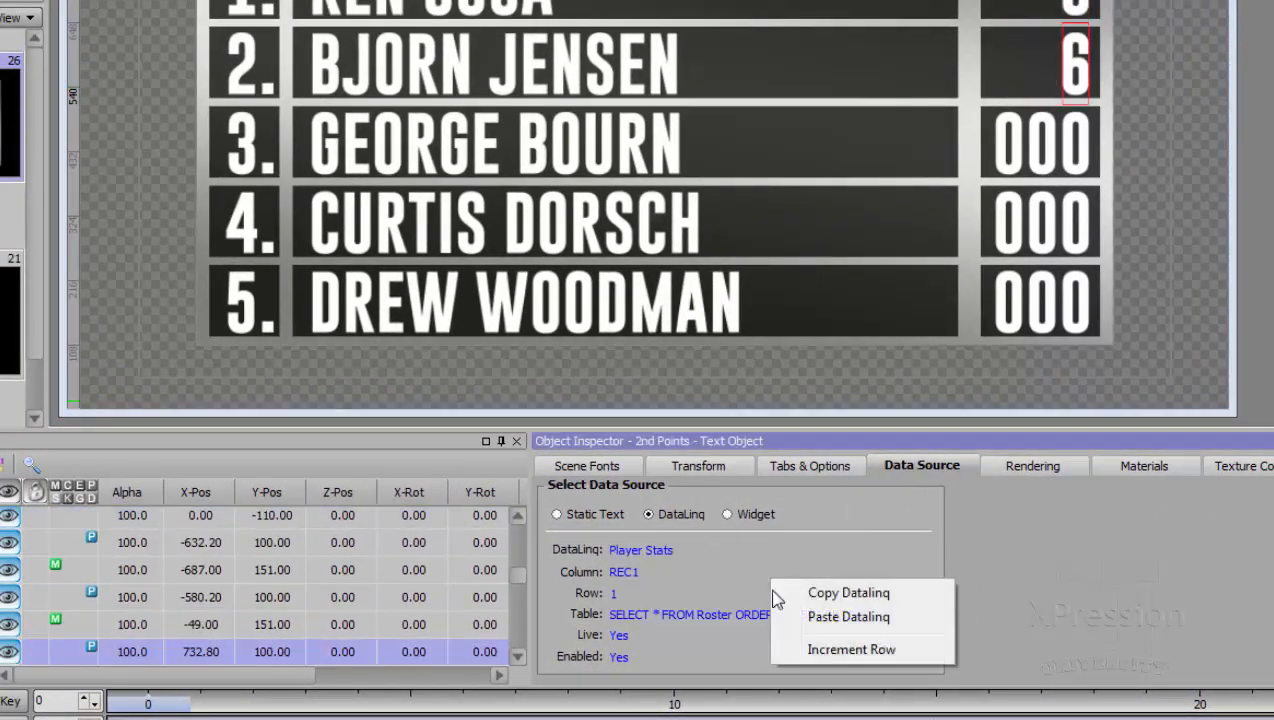
pyautogui.click(824, 652)
# - Copy the second-place catches DataLinq to the third-place catches number and increment its row to 3
pyautogui.rightClick(815, 555)
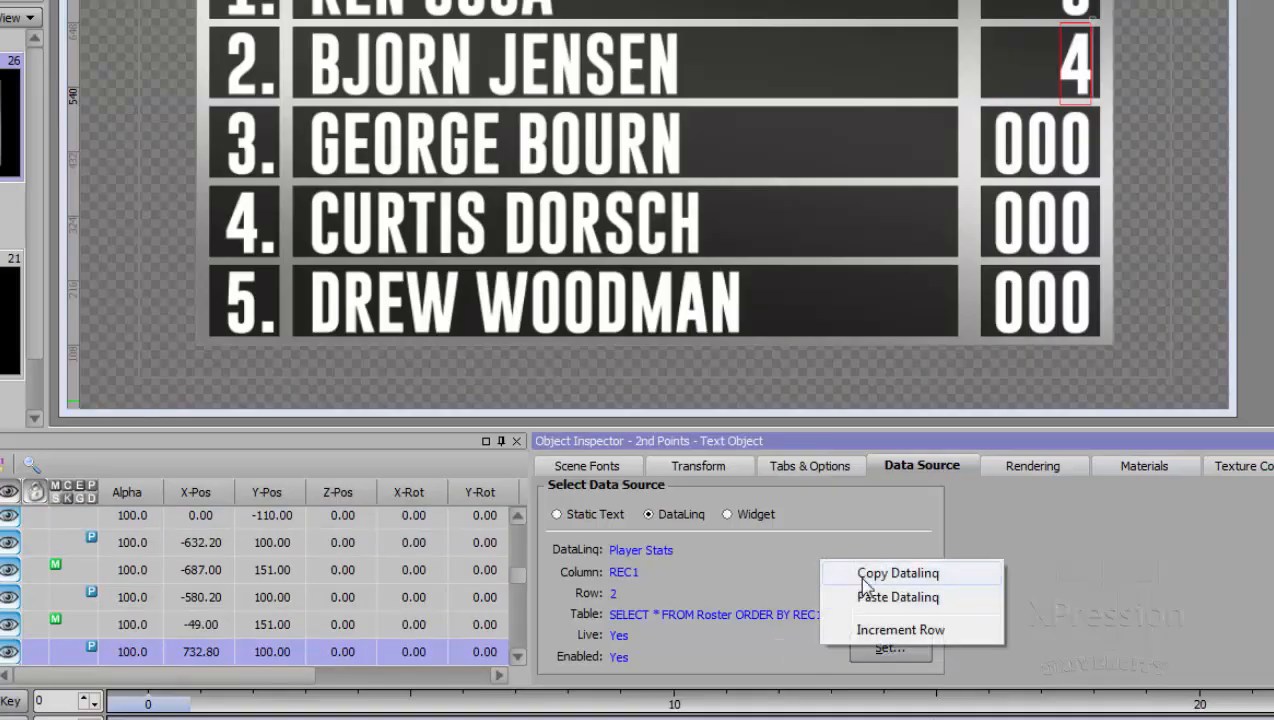
pyautogui.click(864, 578)
pyautogui.click(1036, 166)
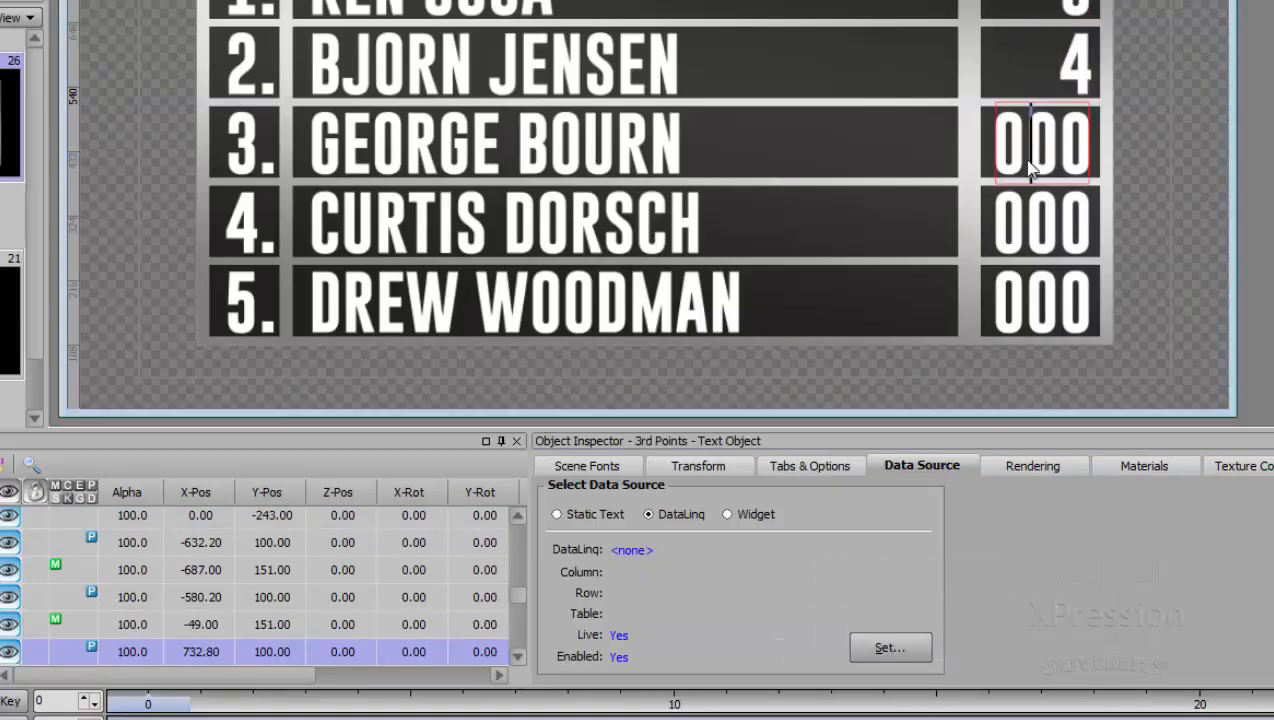
pyautogui.rightClick(806, 552)
pyautogui.click(828, 588)
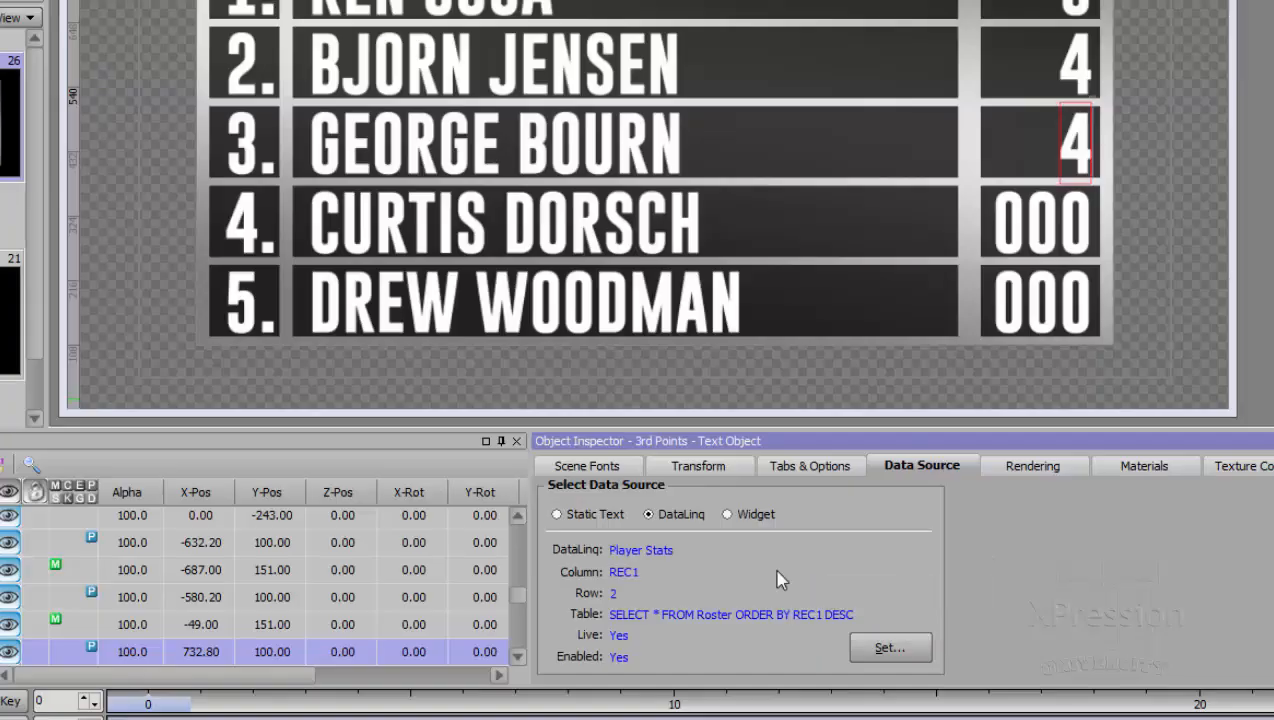
pyautogui.rightClick(790, 572)
pyautogui.click(824, 650)
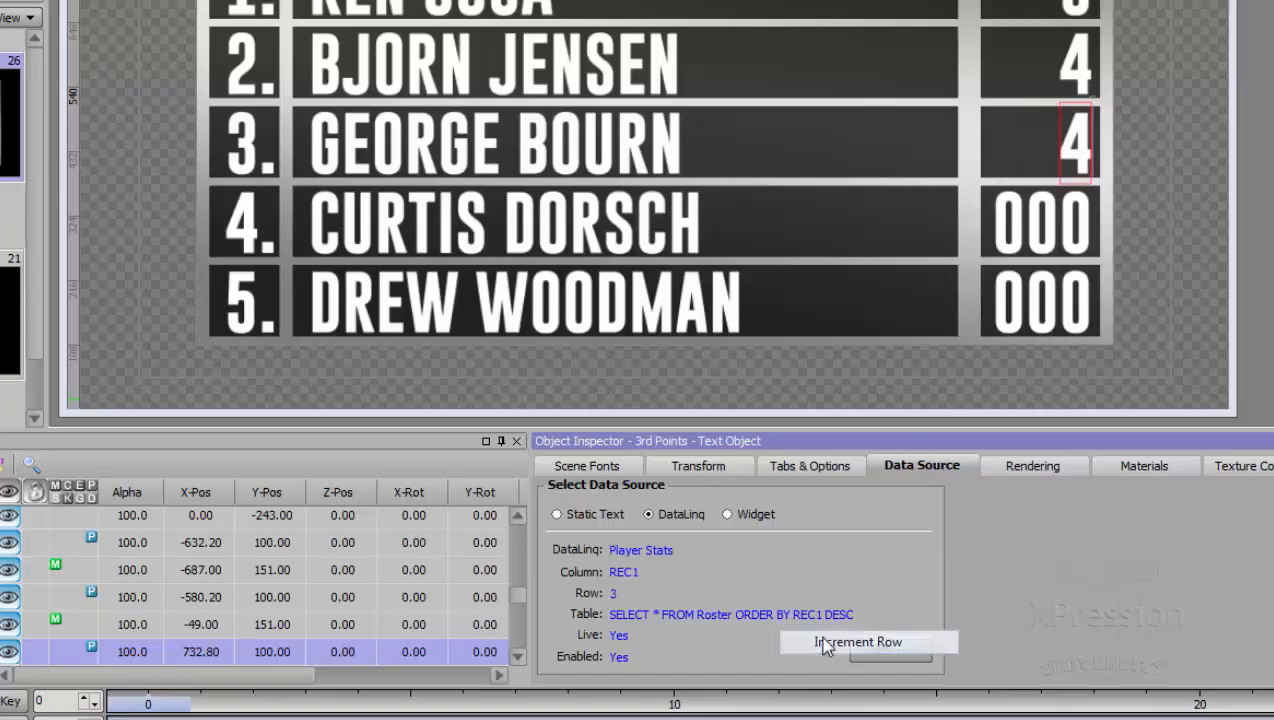
# - Copy the third-place catches DataLinq to the fourth-place catches number and increment its row to 4
pyautogui.rightClick(793, 574)
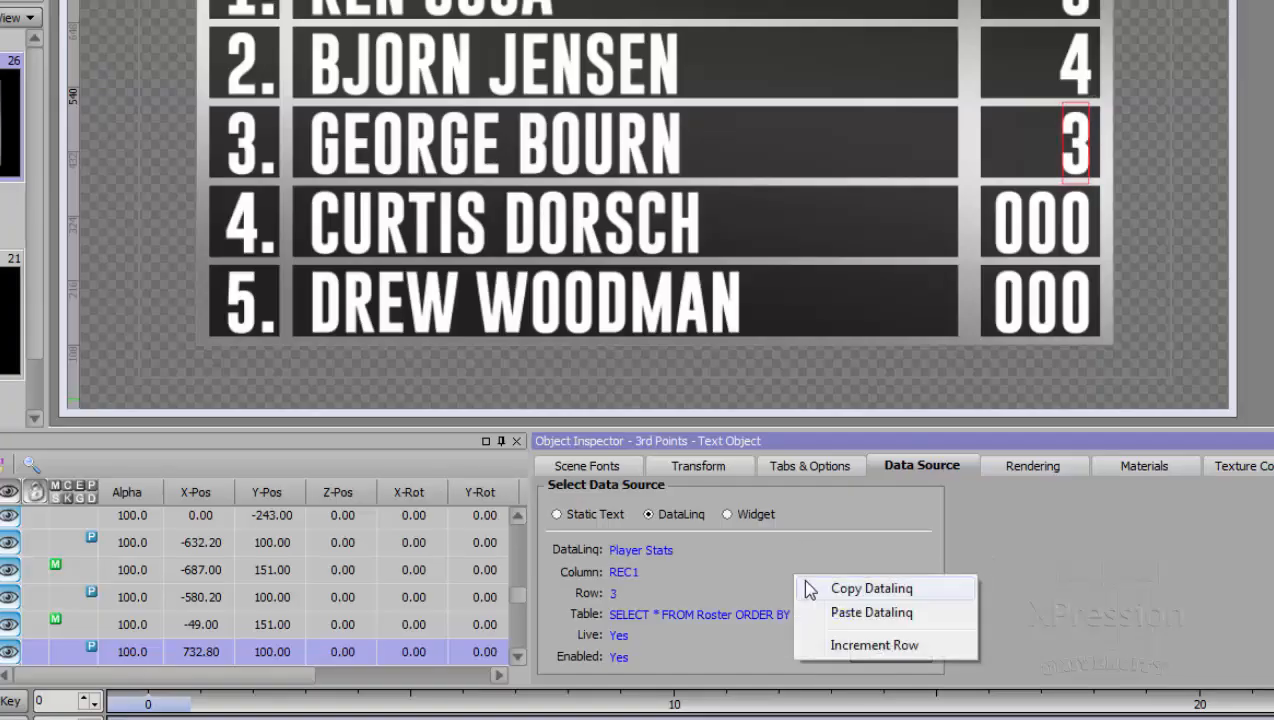
pyautogui.click(822, 590)
pyautogui.click(1036, 258)
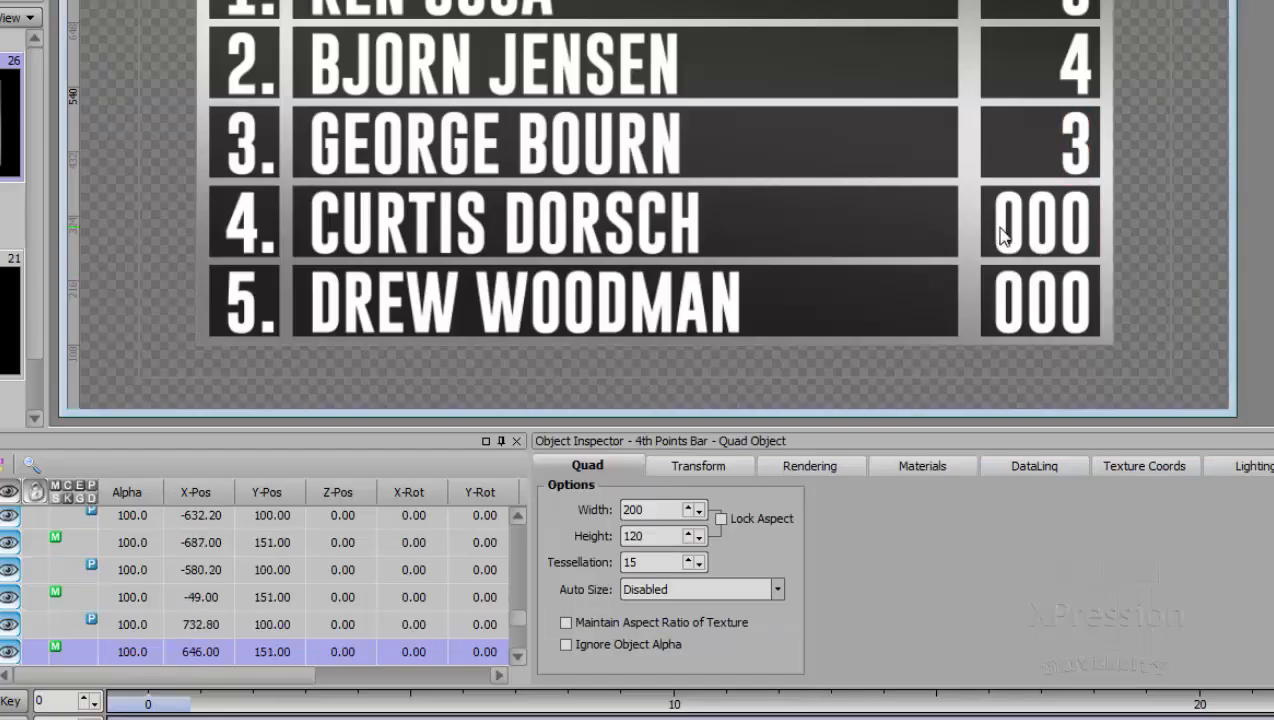
pyautogui.click(1001, 238)
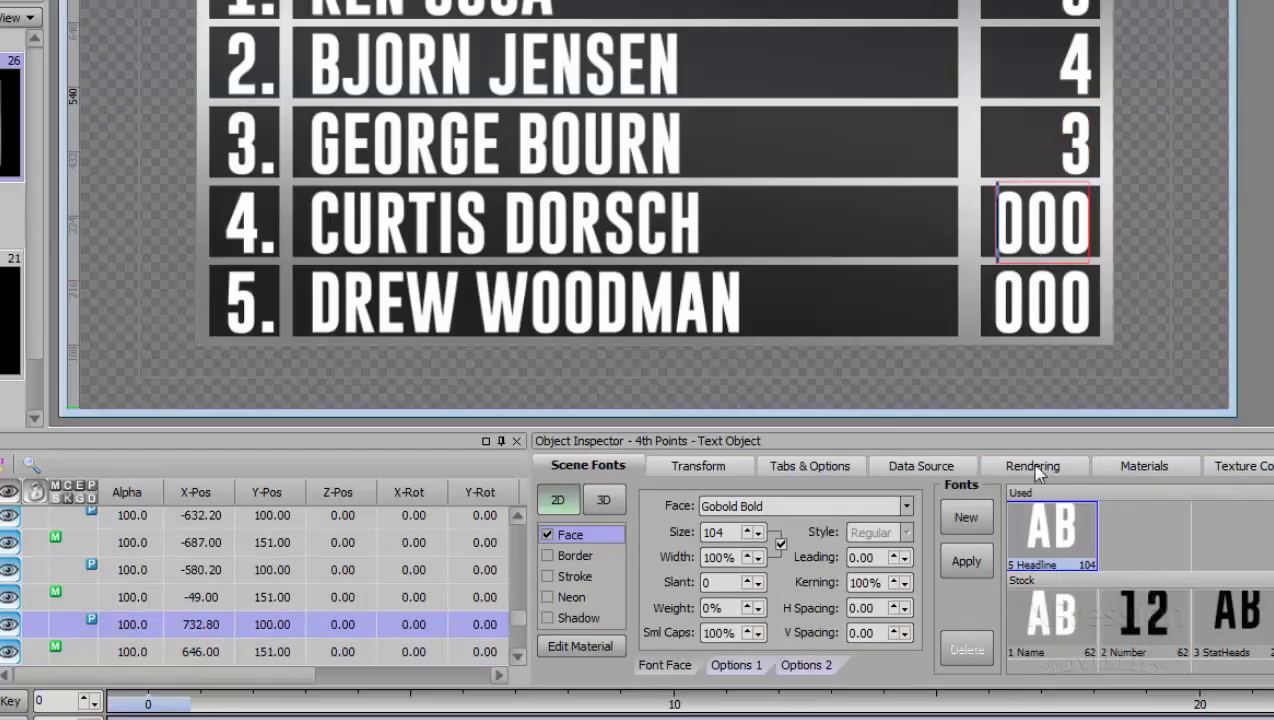
pyautogui.click(921, 466)
pyautogui.rightClick(822, 565)
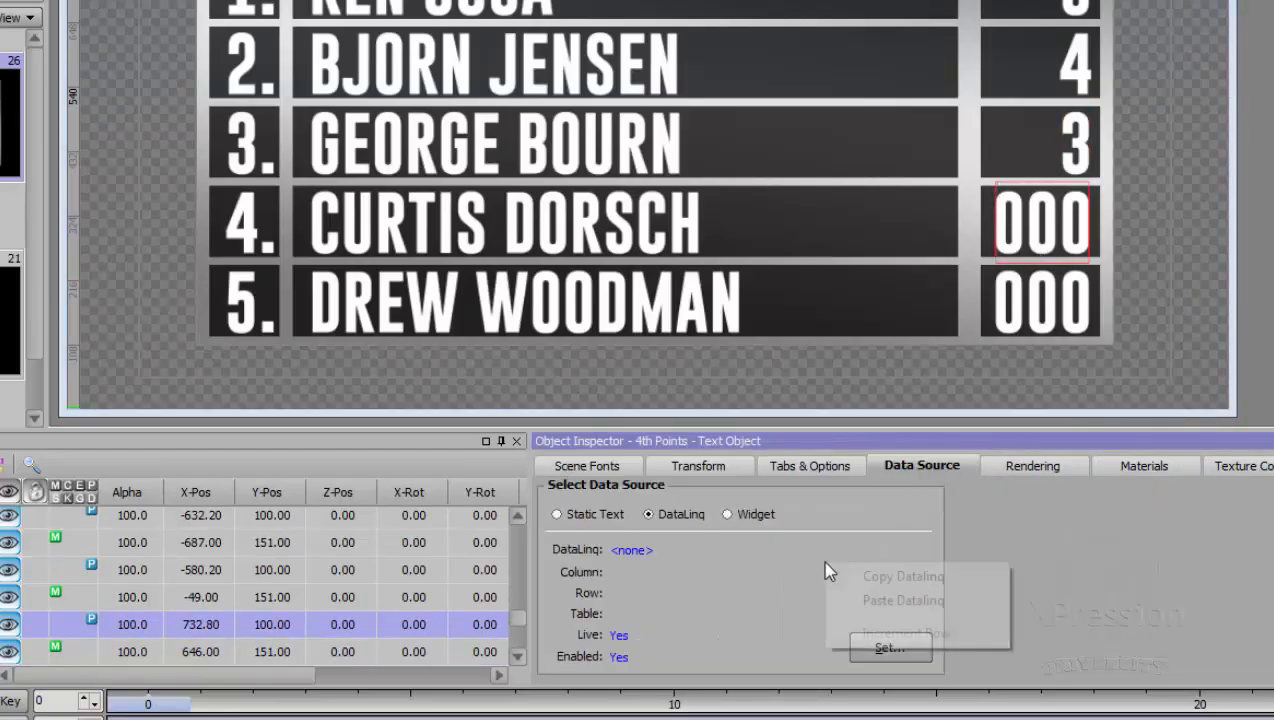
pyautogui.click(876, 602)
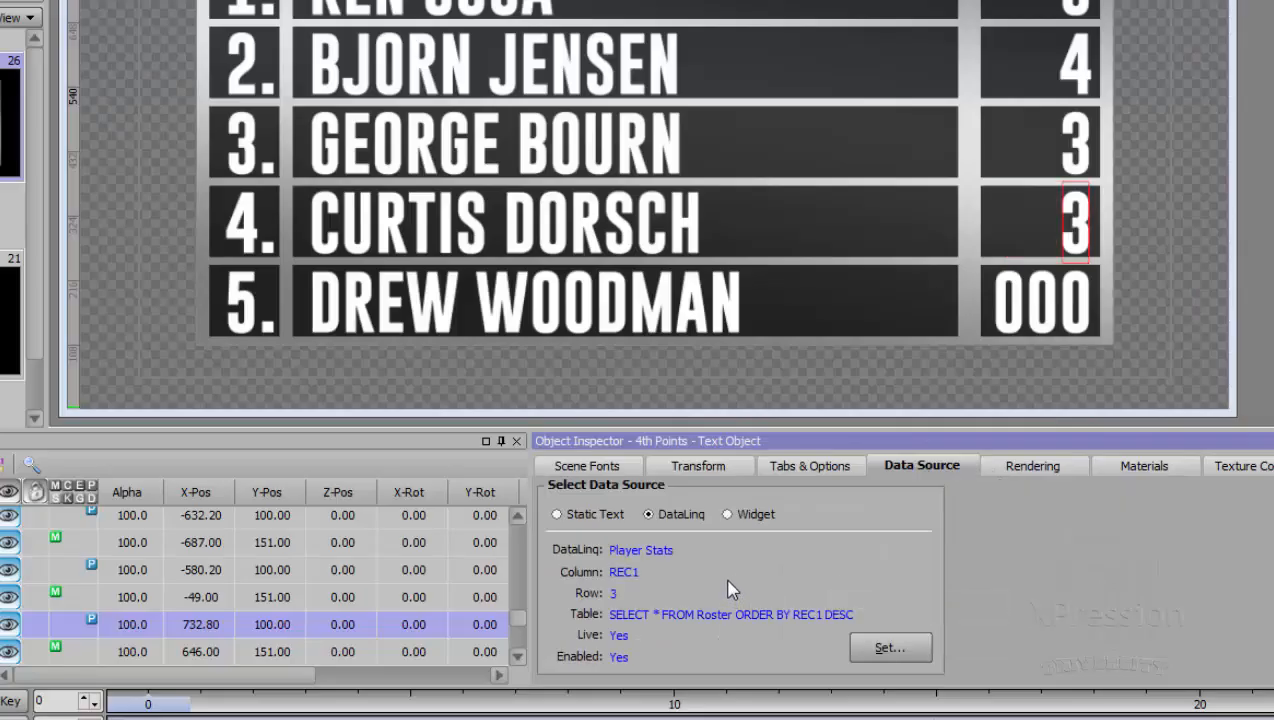
pyautogui.rightClick(728, 590)
pyautogui.click(775, 652)
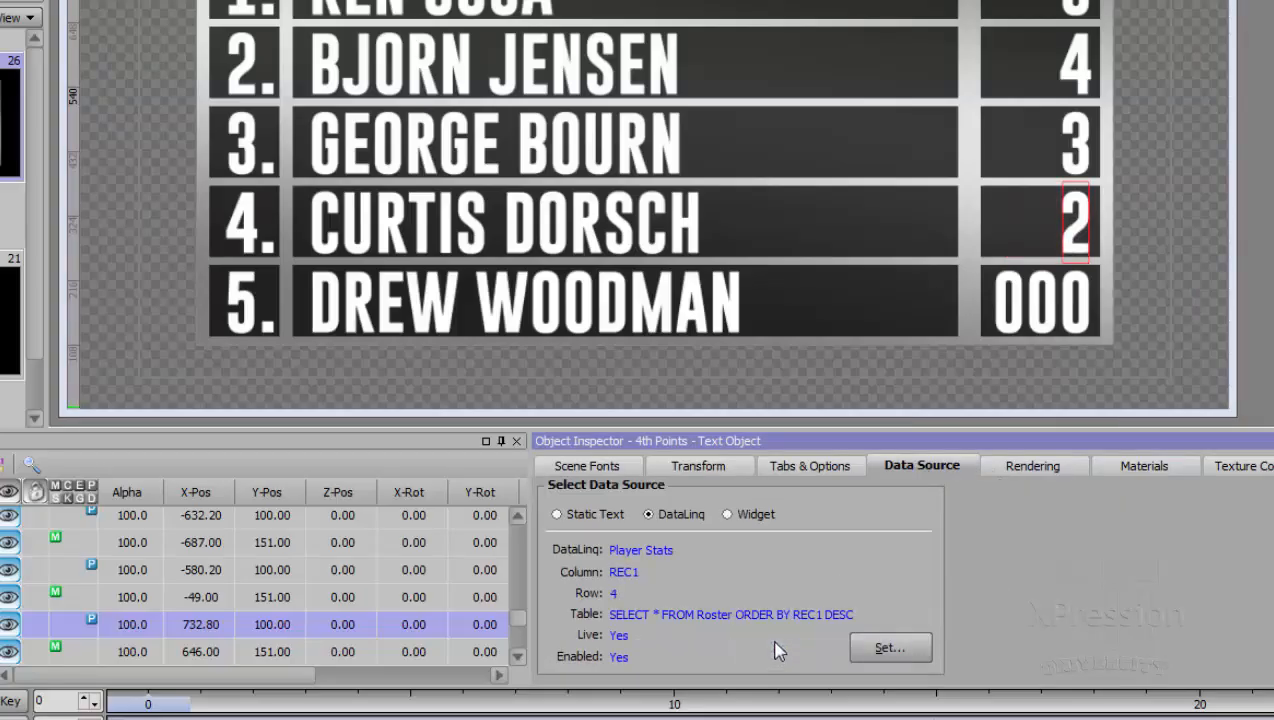
# - Paste the copied catches DataLinq onto the fifth-place catches number and increment its row twice to 5
pyautogui.click(1047, 320)
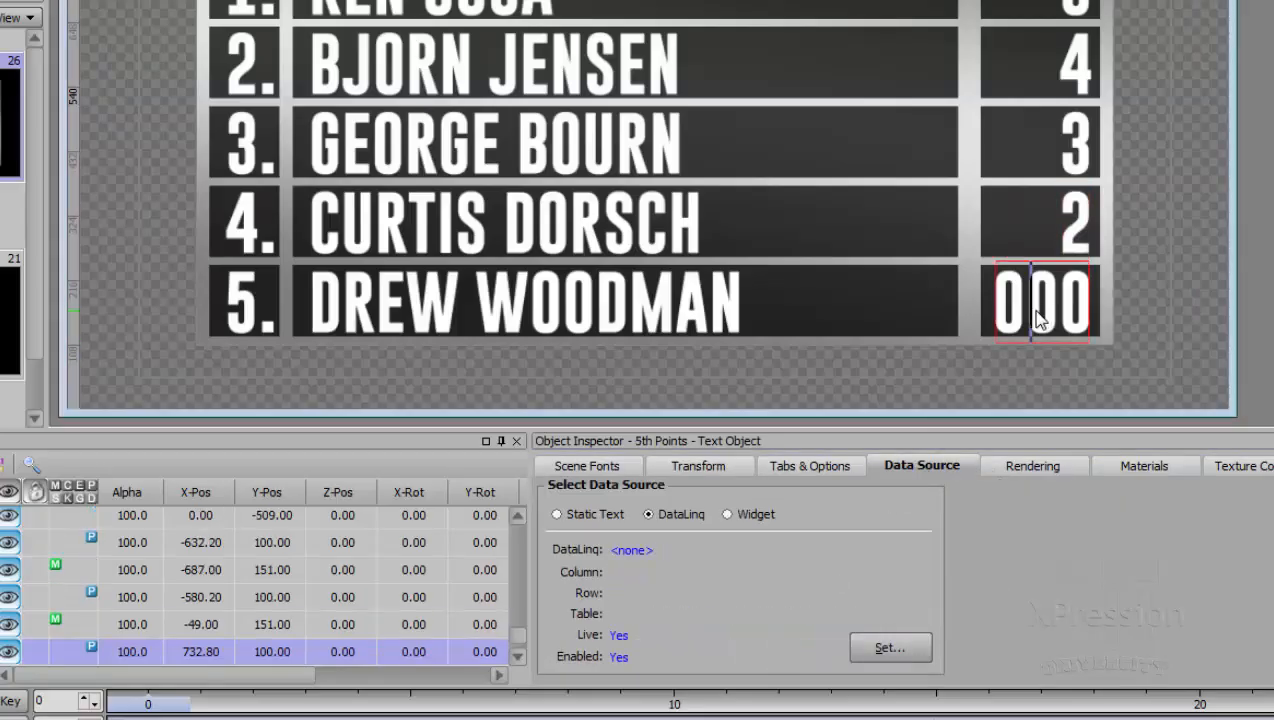
pyautogui.rightClick(785, 558)
pyautogui.click(812, 589)
pyautogui.rightClick(760, 570)
pyautogui.click(810, 641)
pyautogui.rightClick(782, 566)
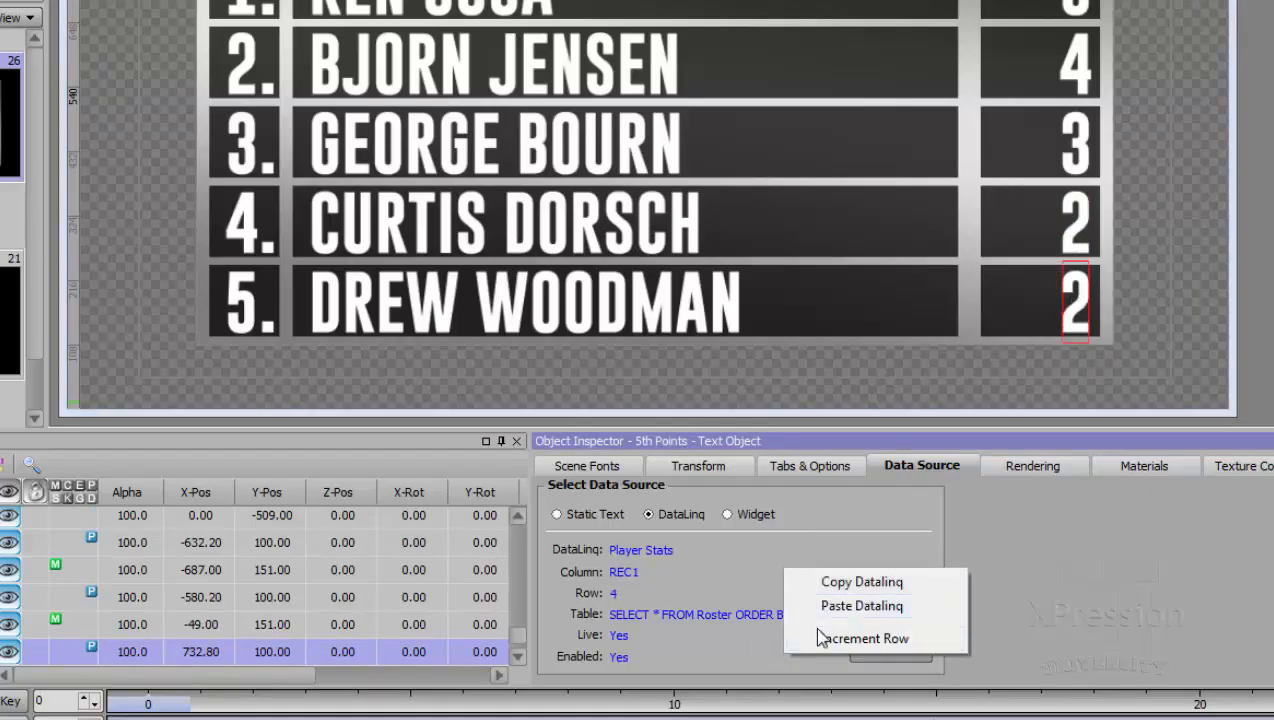
pyautogui.click(822, 638)
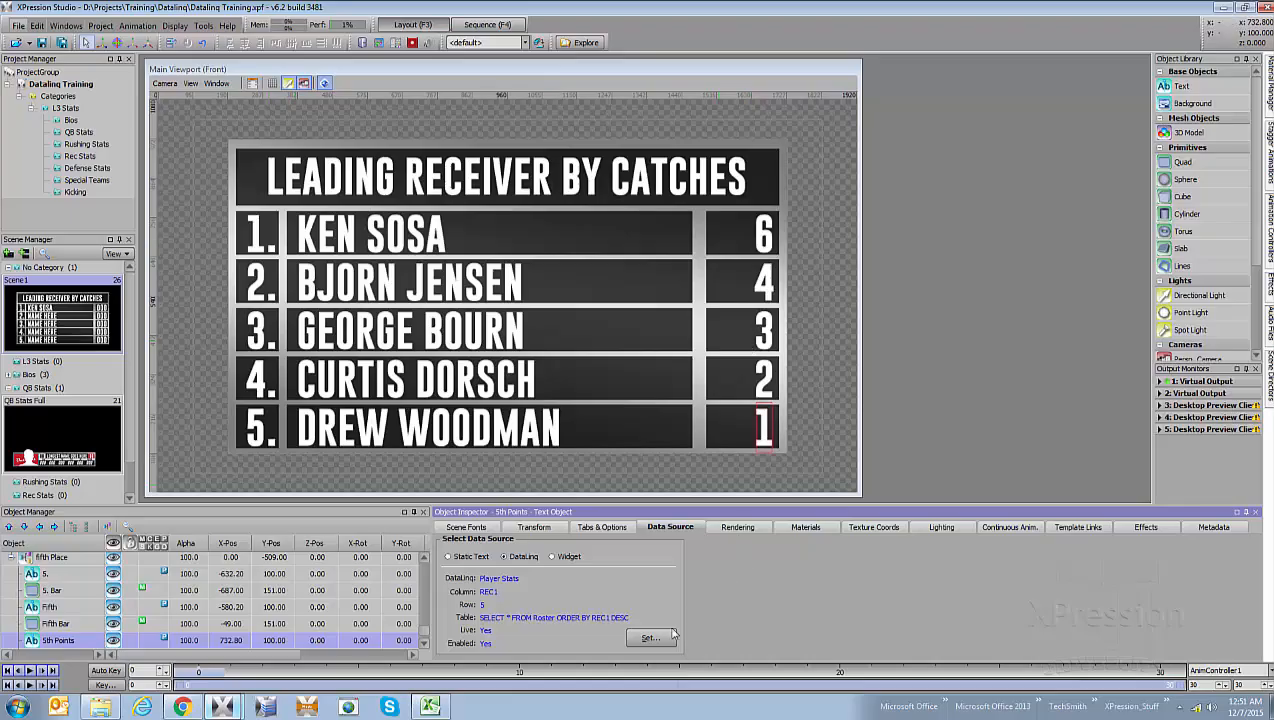
# - Switch to the New York.xlsx roster in Excel, enter 9 as the REC1 value in cell AJ8, and return to XPression Studio
pyautogui.click(431, 707)
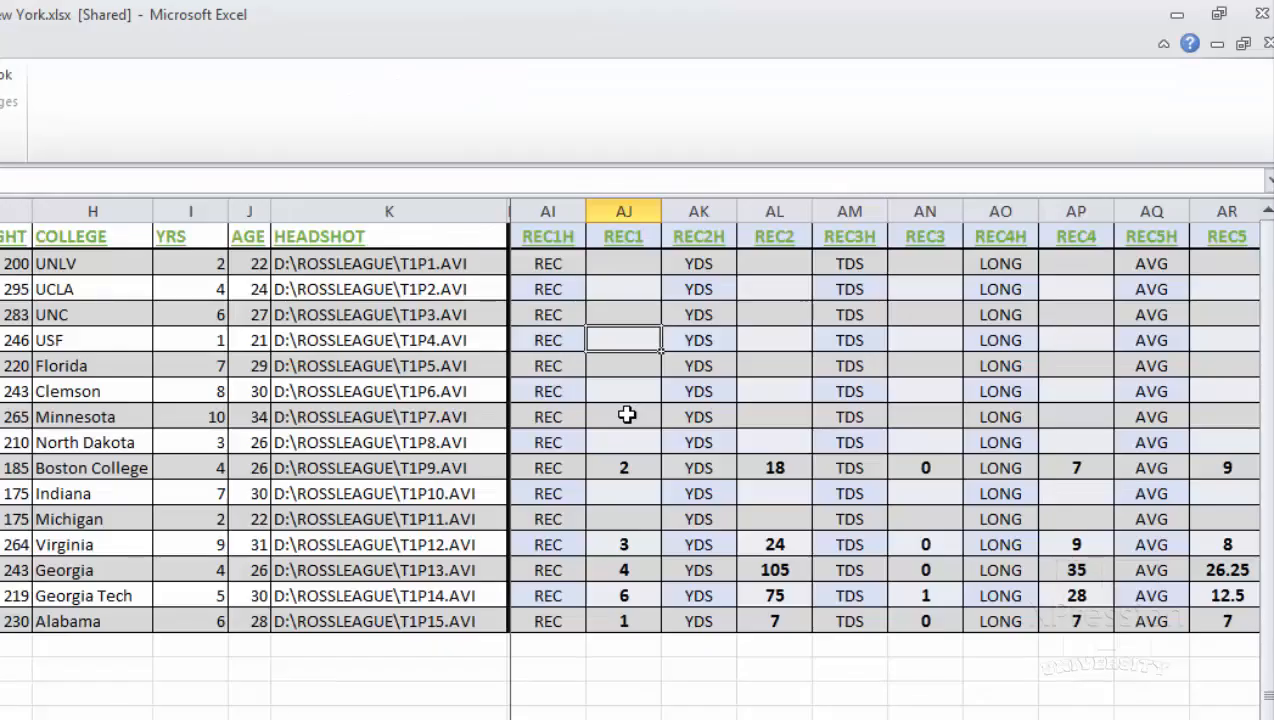
pyautogui.click(919, 228)
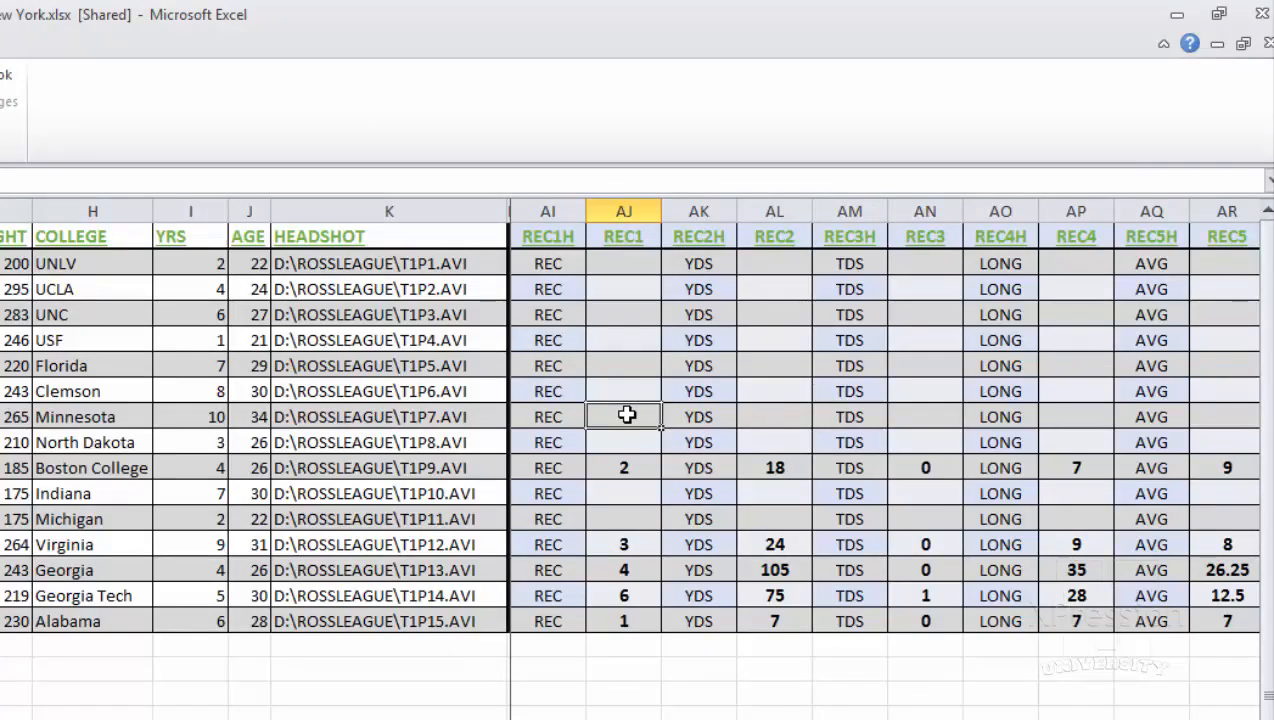
pyautogui.write('9')
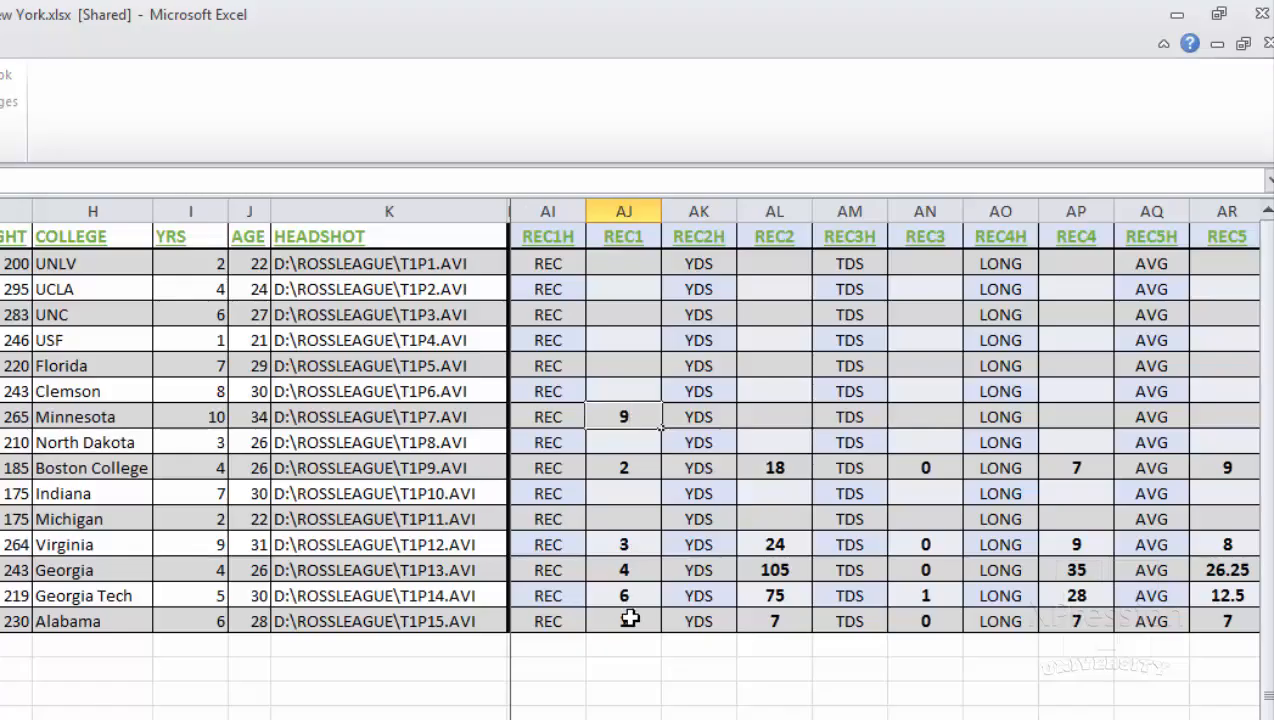
pyautogui.click(634, 664)
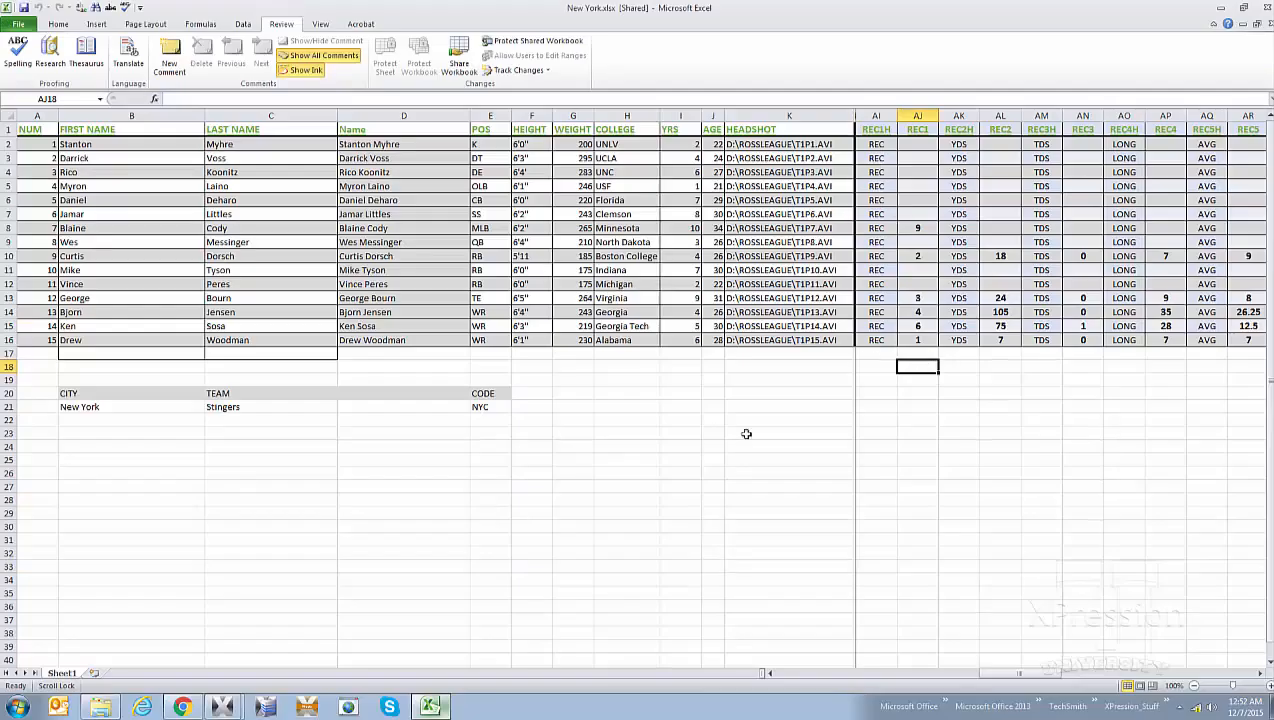
pyautogui.moveTo(225, 706)
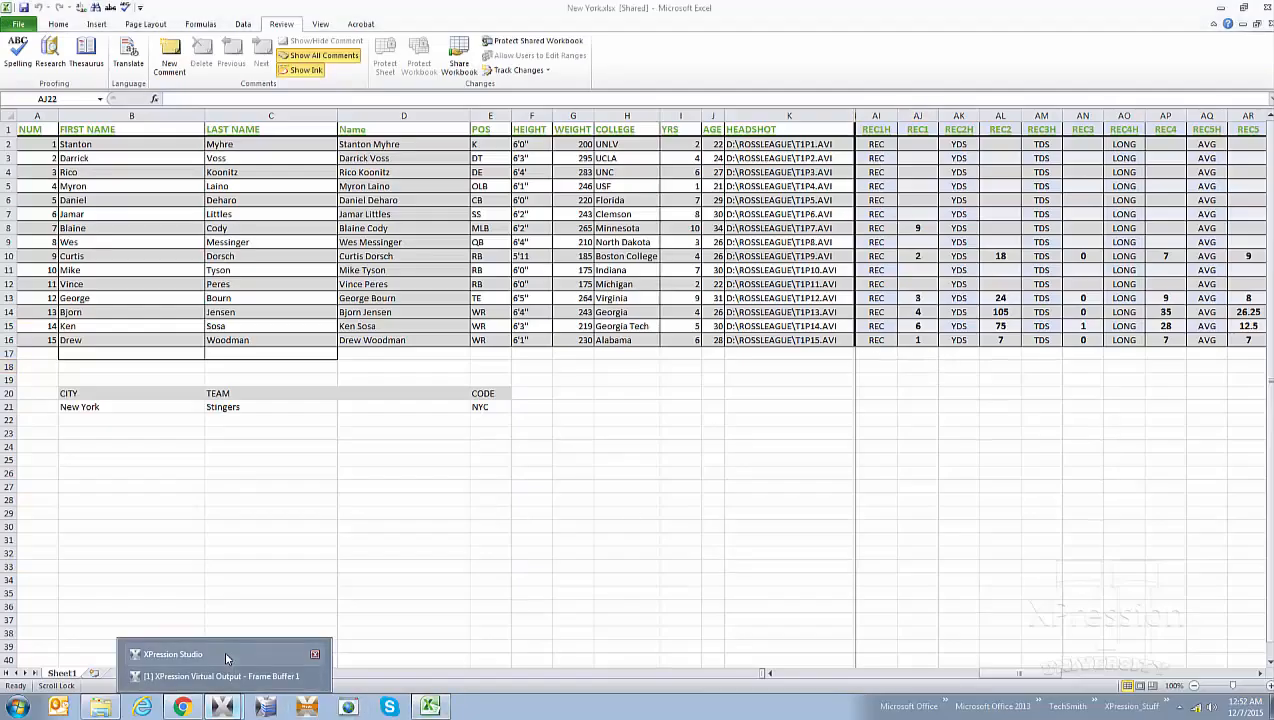
pyautogui.click(237, 650)
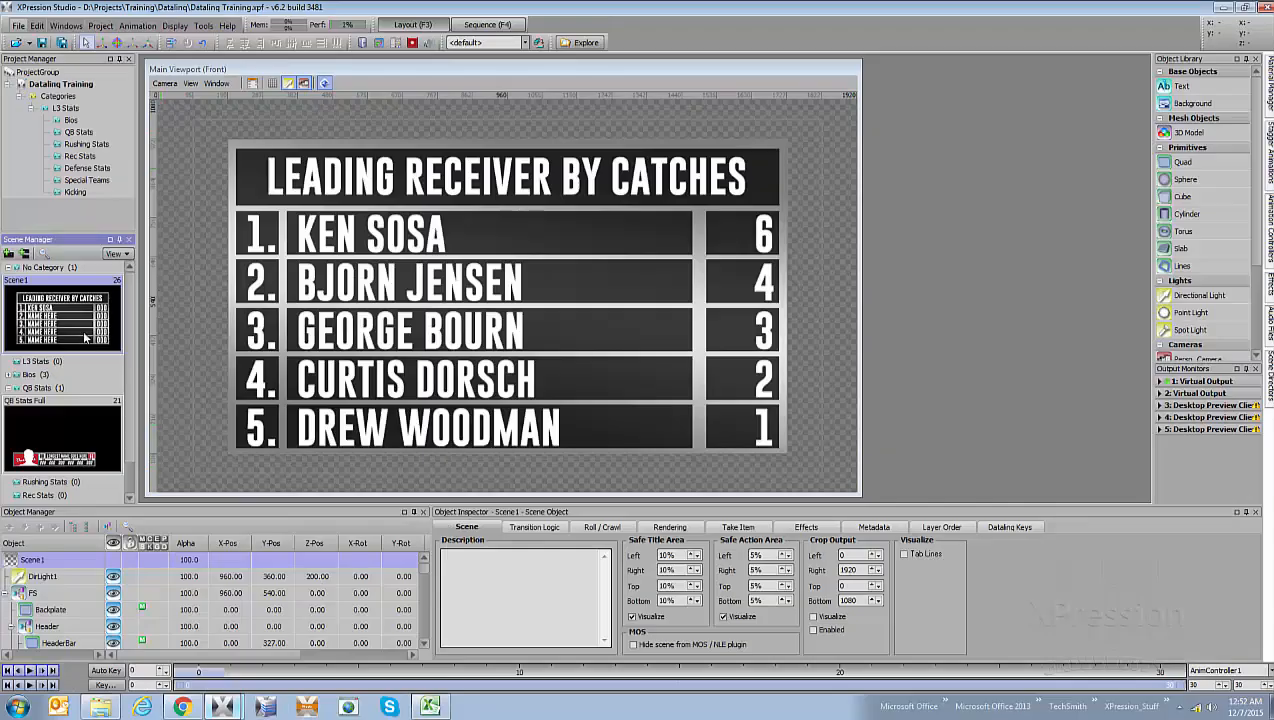